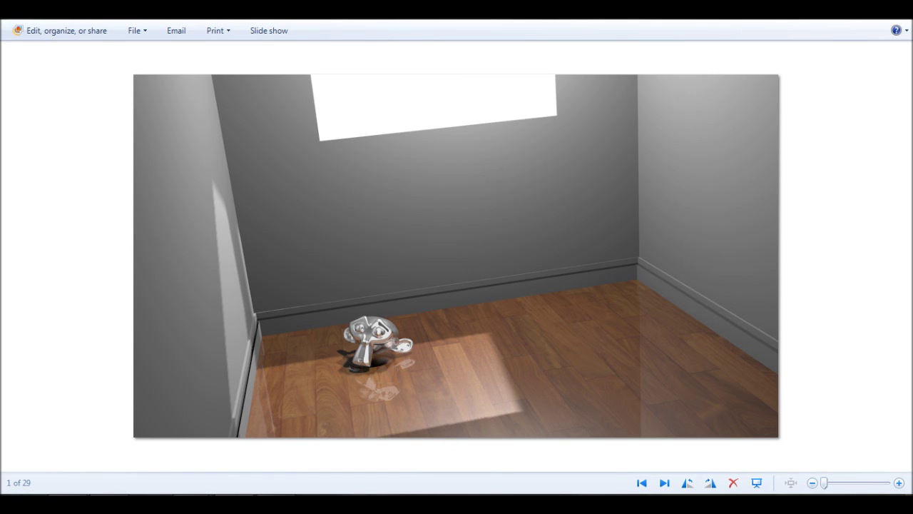
After reviewing the finished room render, switch back to the Blender window
mouse_move(274, 485)
left_click(271, 429)
Orbit around the room box and select the floor (Cube) instead of the back wall
middle_click_drag(359, 328, 442, 287)
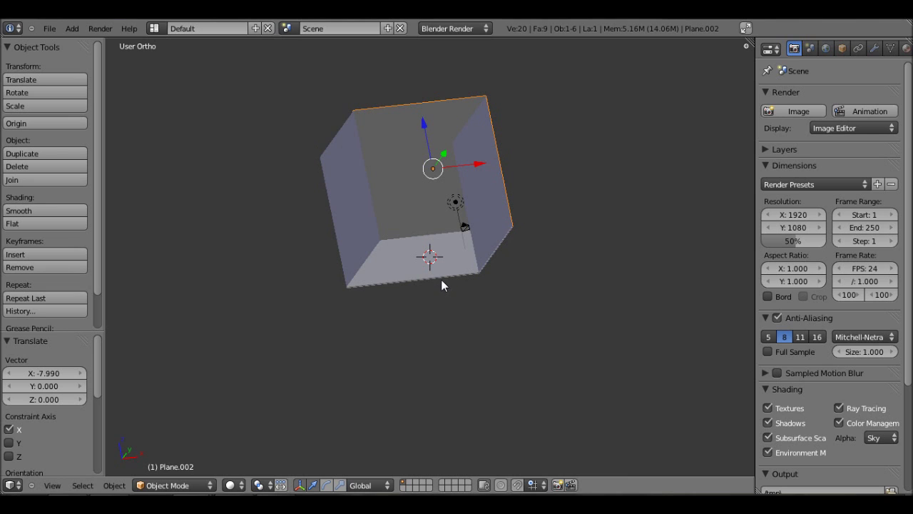
mouse_move(441, 280)
middle_mouse_down()
mouse_move(434, 221)
mouse_move(442, 288)
mouse_move(451, 270)
middle_mouse_up()
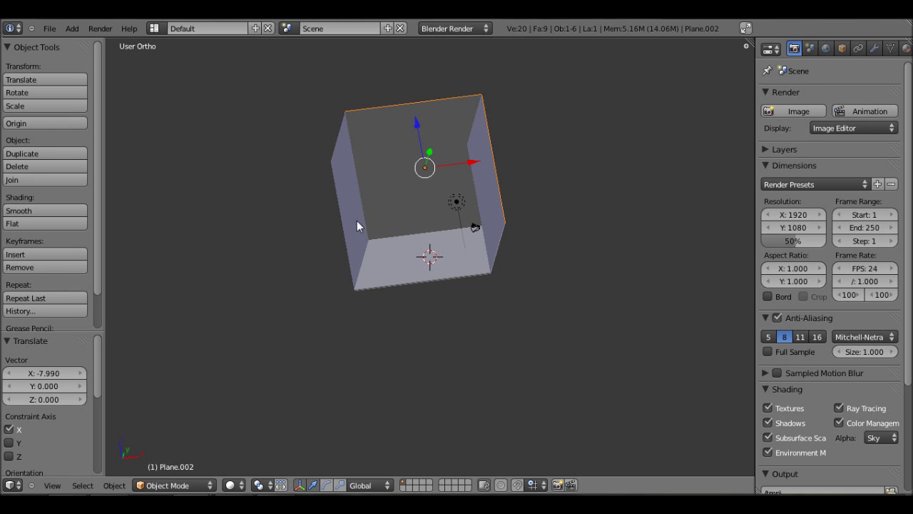
middle_click_drag(422, 298, 447, 272)
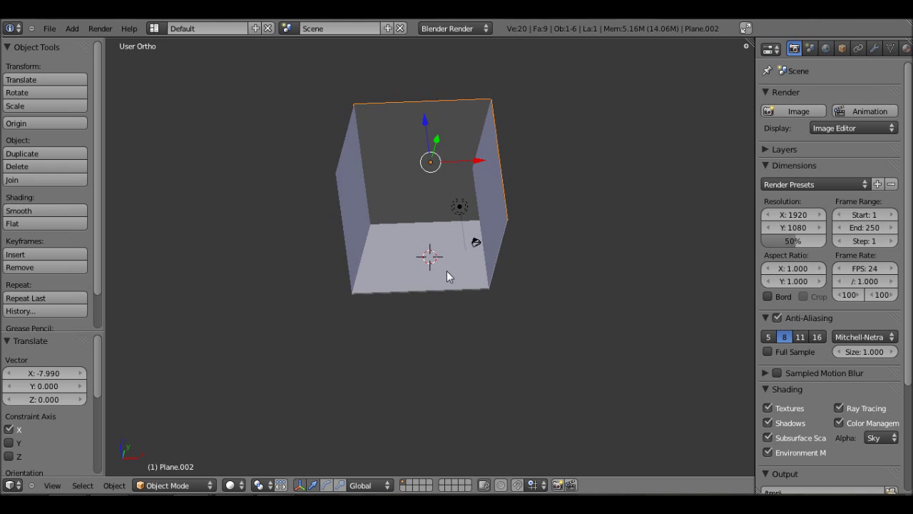
right_click(446, 271)
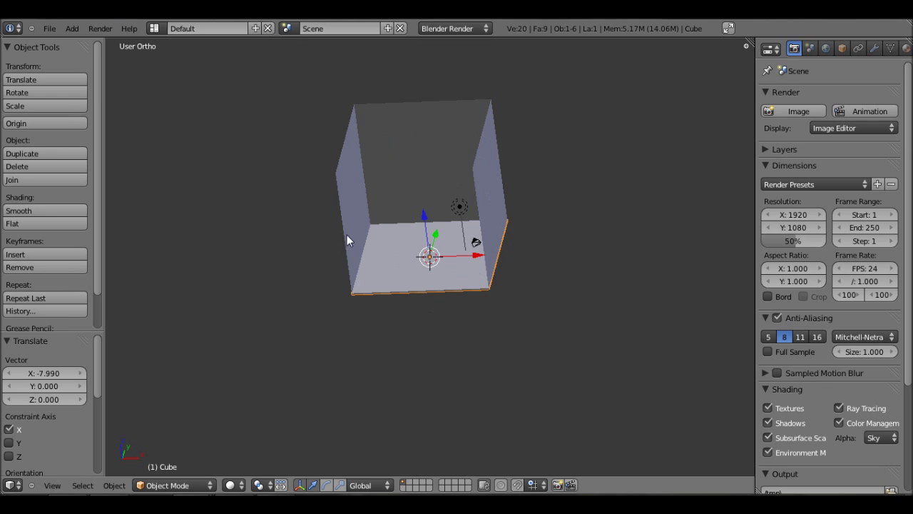
middle_click_drag(347, 240, 460, 314)
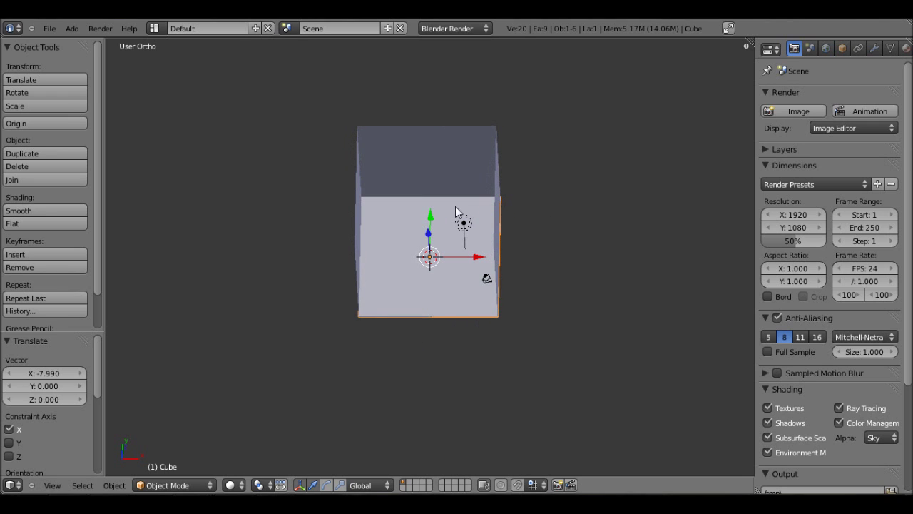
In Edit Mode, add two loop cuts across the floor, splitting it into three strips
key("Tab")
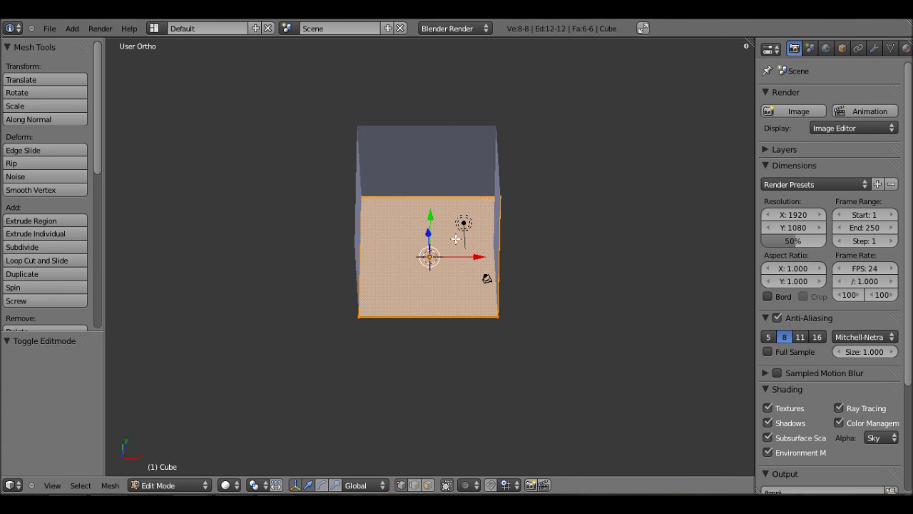
key("ctrl+r")
scroll(432, 208, "up", 1)
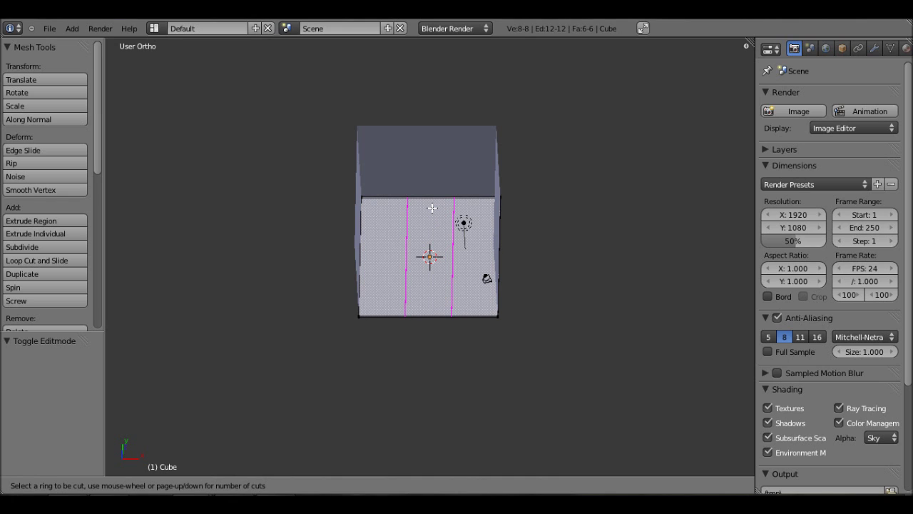
left_click(431, 208)
right_click(431, 275)
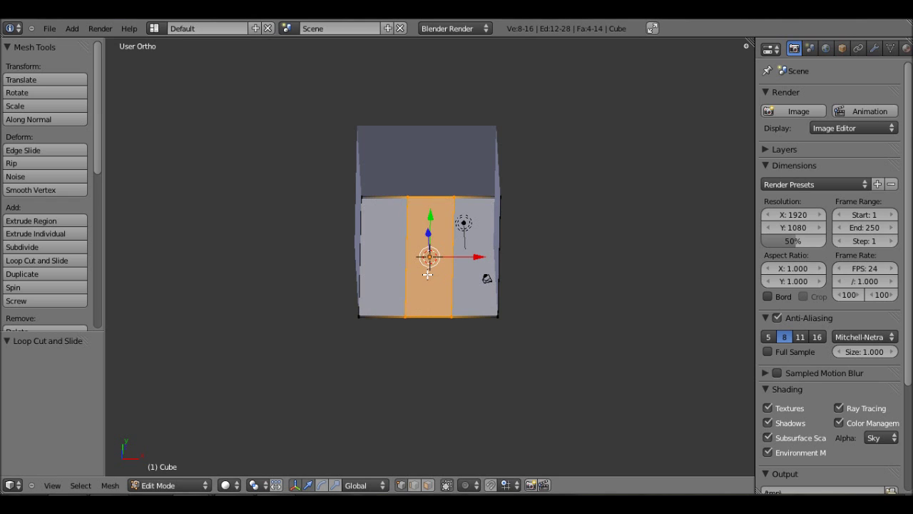
middle_click_drag(431, 274, 427, 321)
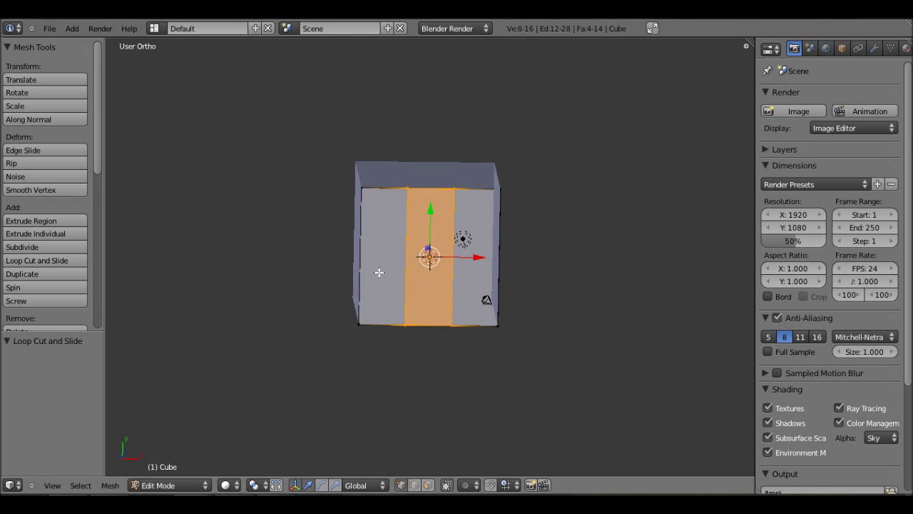
In Face select, add the left and right floor strips, then show the Texture settings
left_click(427, 485)
right_click(393, 241, "shift")
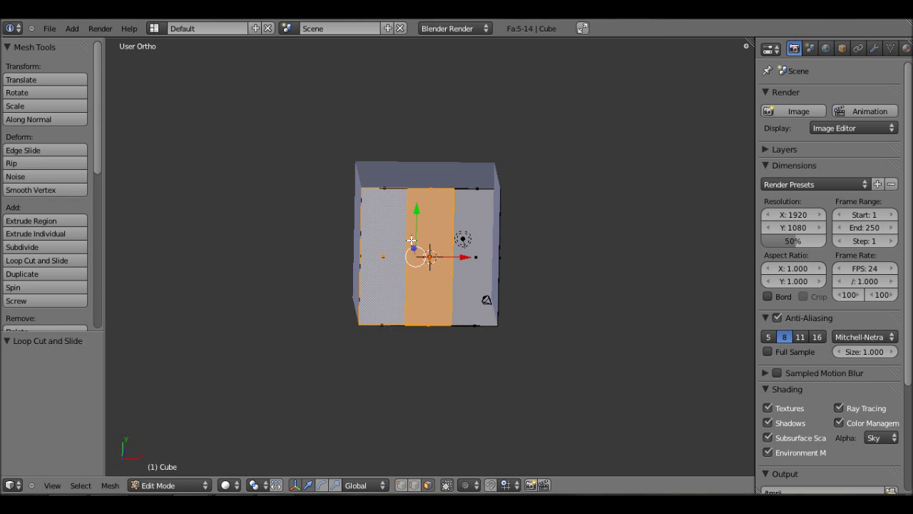
right_click(484, 241, "shift")
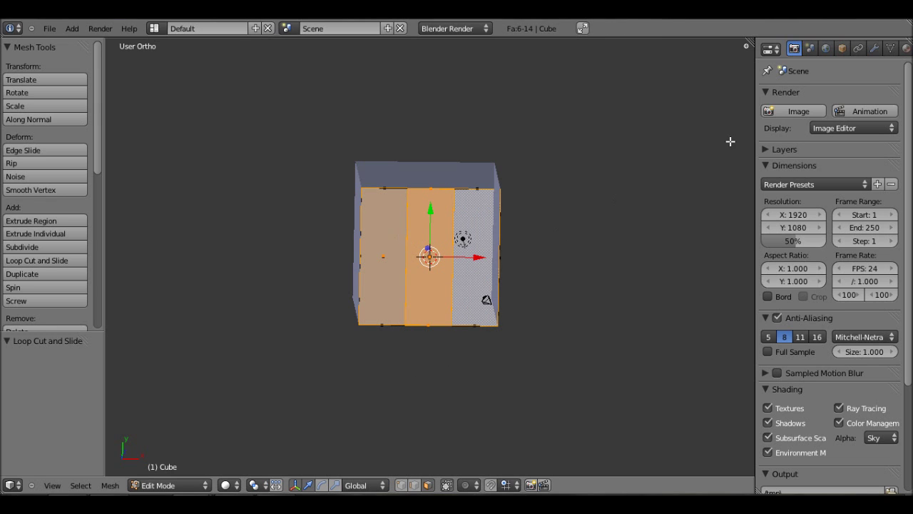
left_click_drag(756, 86, 726, 90)
left_click(892, 49)
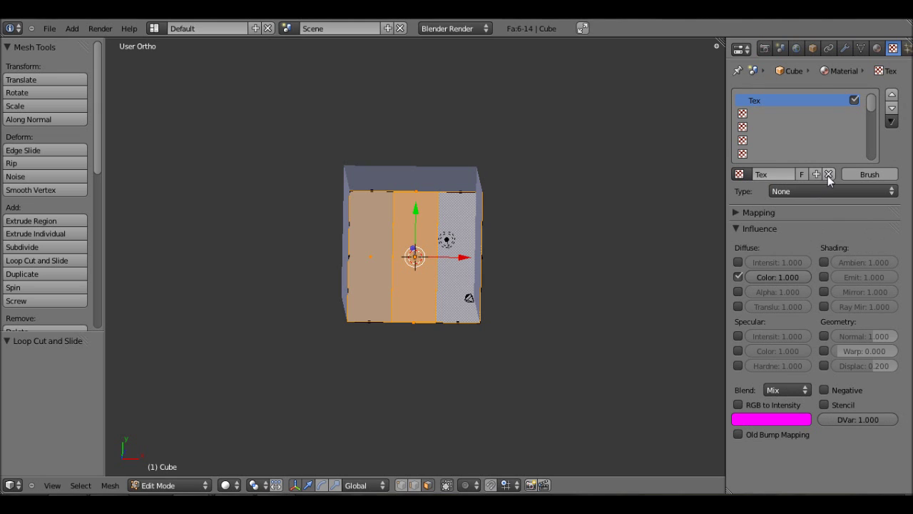
Replace Tex with a new Image or Movie texture and pick woodfloor.jpg from Textures
left_click(828, 174)
left_click(771, 176)
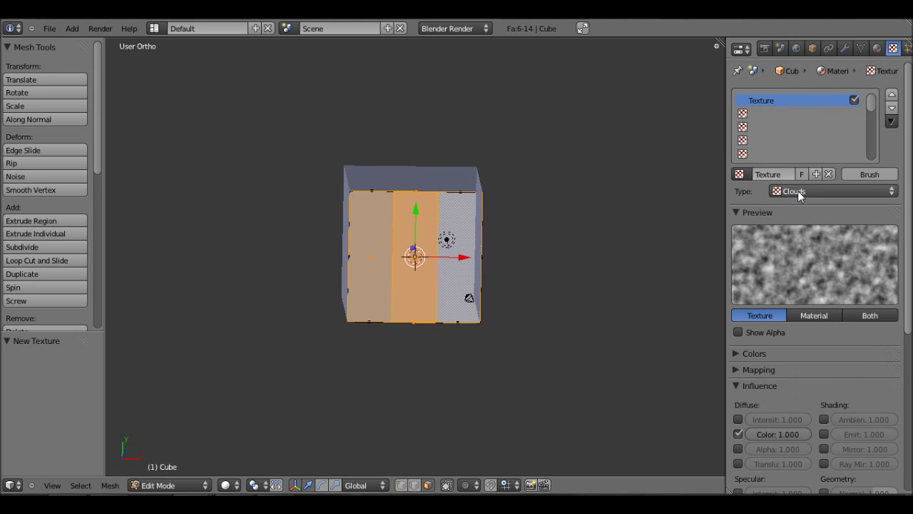
left_click(797, 190)
left_click(819, 280)
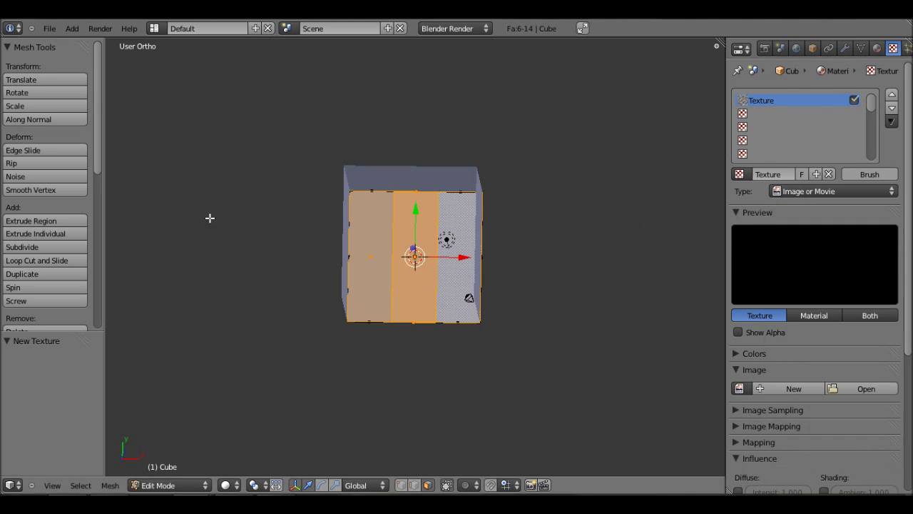
left_click(876, 385)
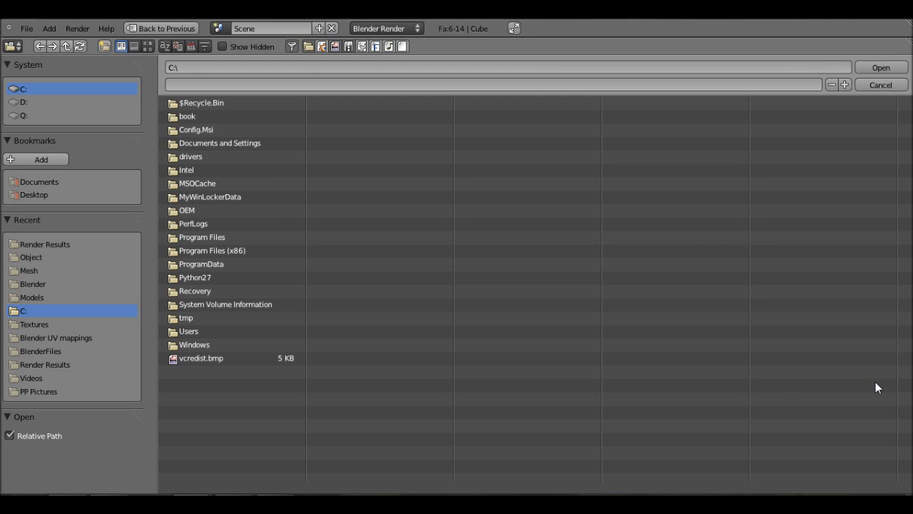
left_click(57, 326)
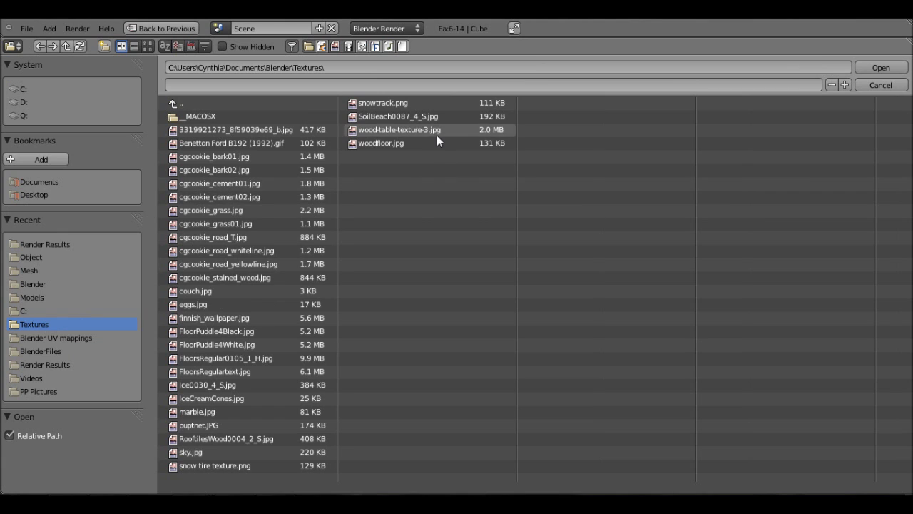
left_click(438, 143)
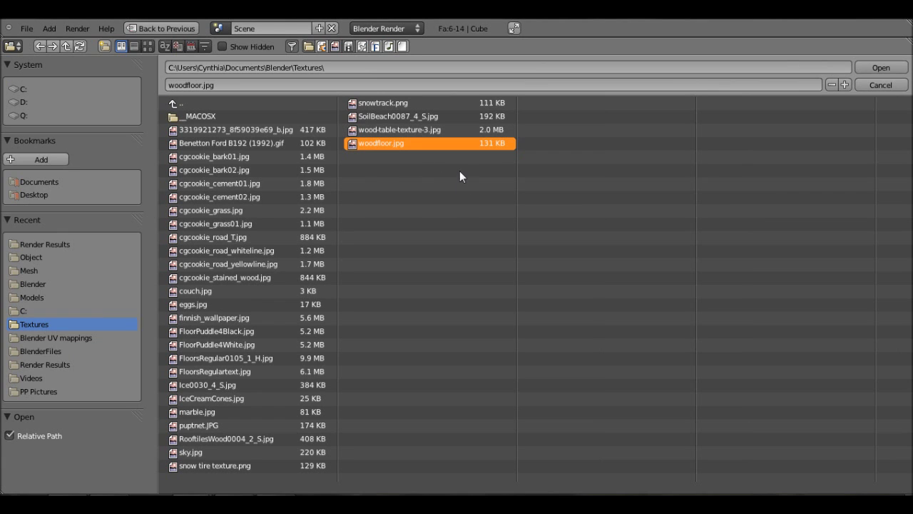
Load woodfloor.jpg and set the Image Mapping Repeat X to 2
double_click(396, 144)
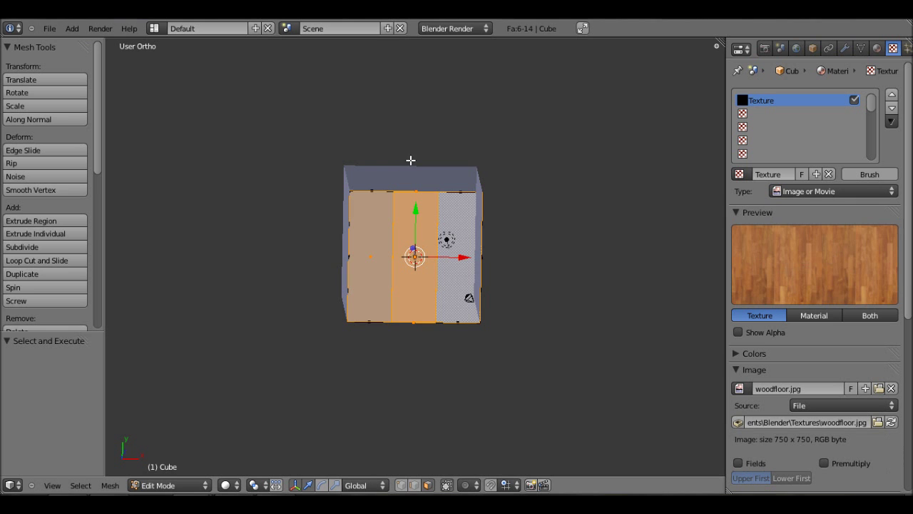
scroll(762, 287, "down", 10)
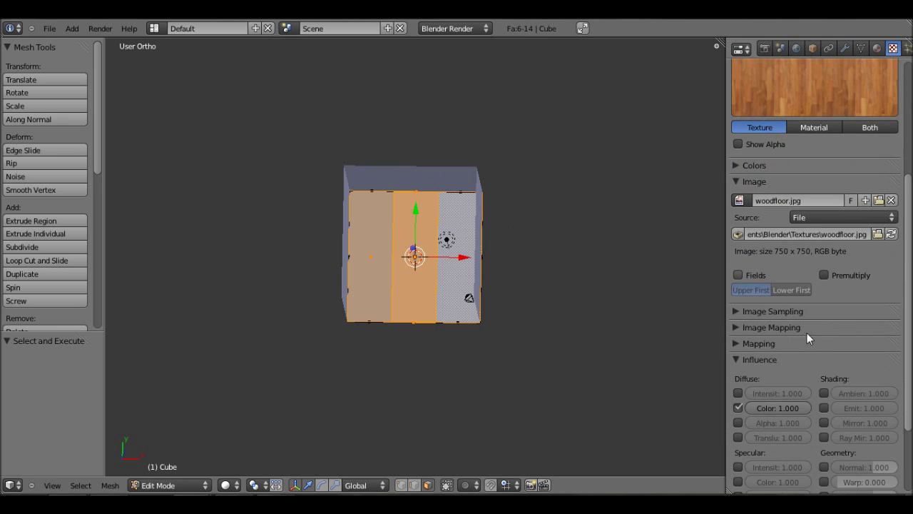
scroll(802, 336, "up", 2)
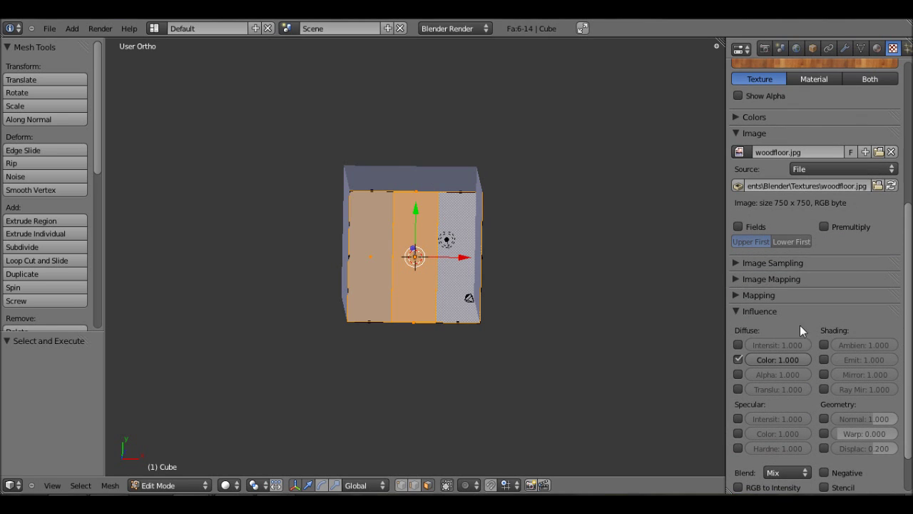
left_click(737, 279)
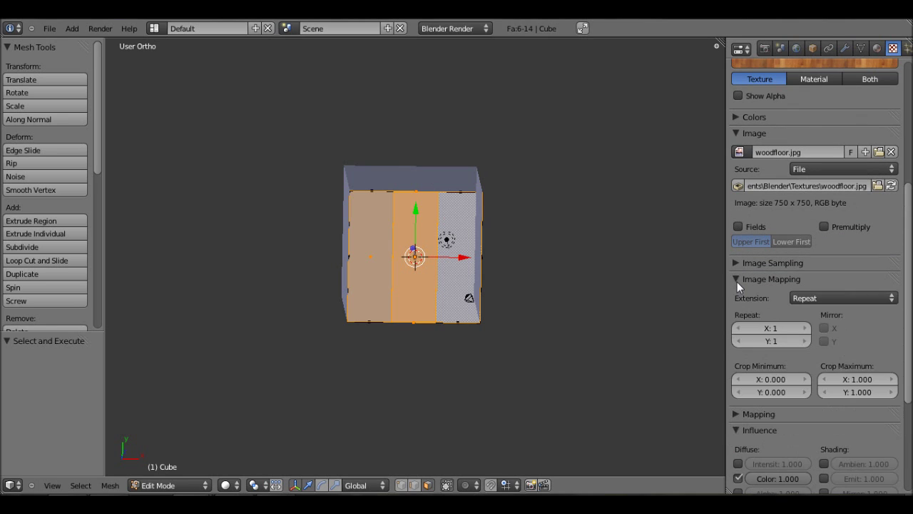
scroll(767, 301, "up", 3)
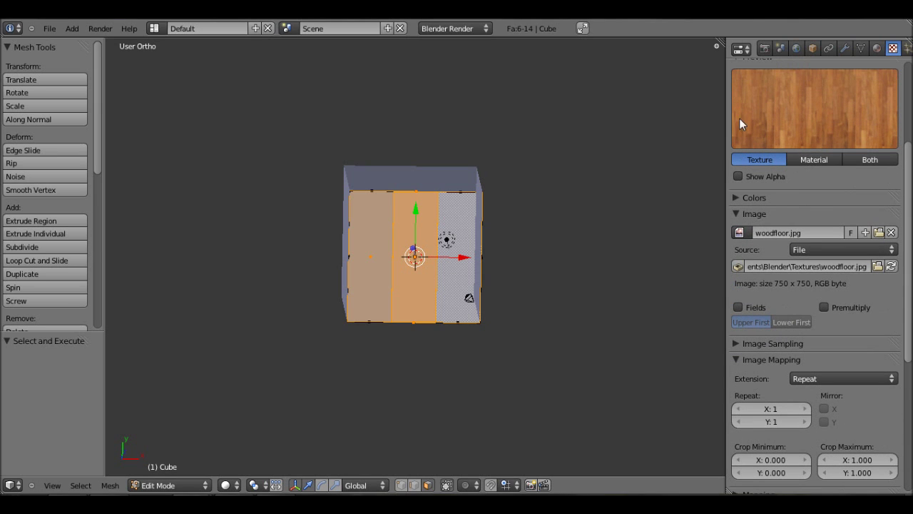
left_click(788, 406)
type("2")
key("Return")
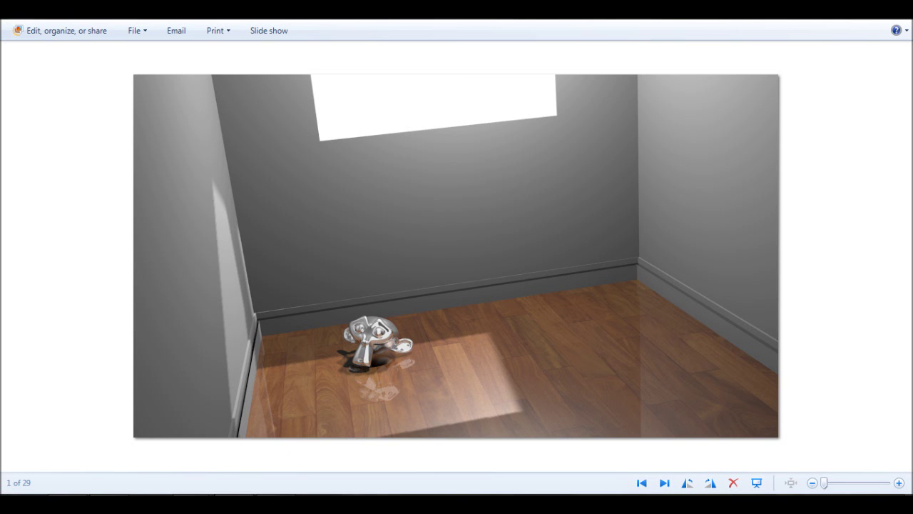
Back in Blender, do an F12 test render to check the wood plank floor
left_click(307, 429)
middle_click_drag(433, 307, 423, 227)
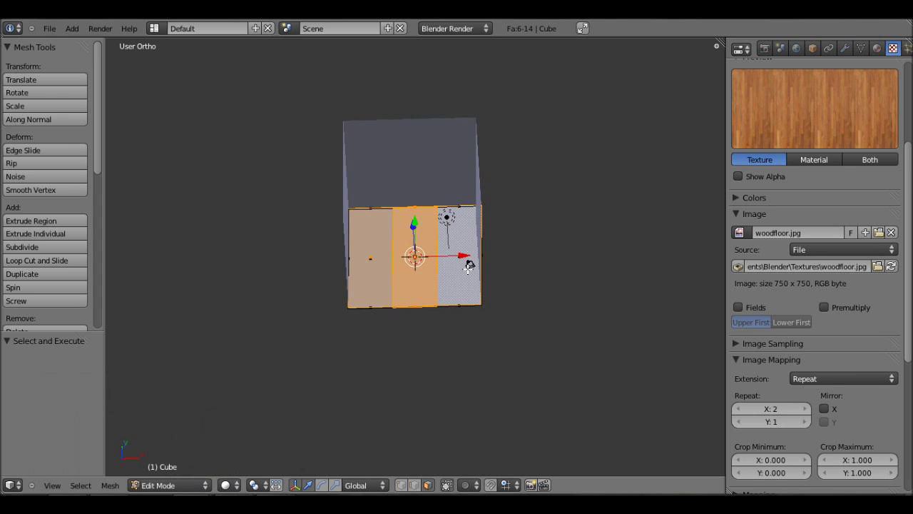
key("F12")
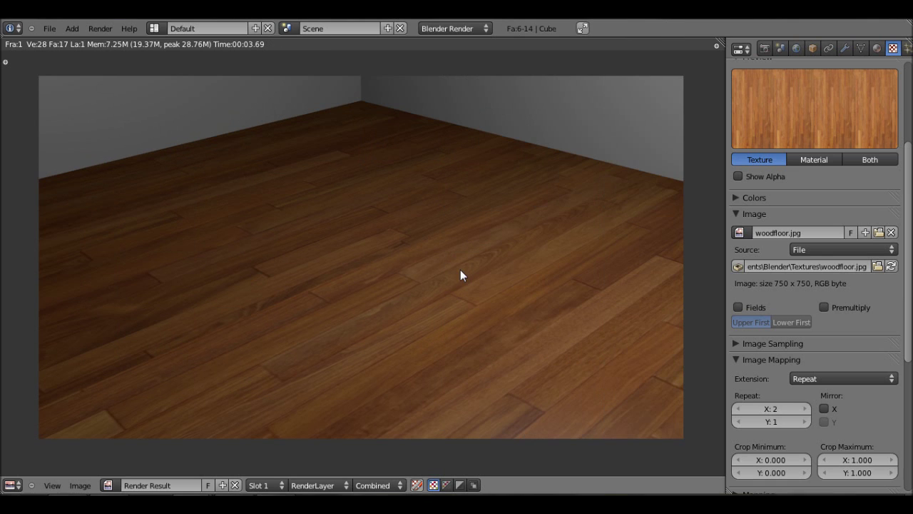
key("Escape")
middle_click_drag(460, 270, 432, 270)
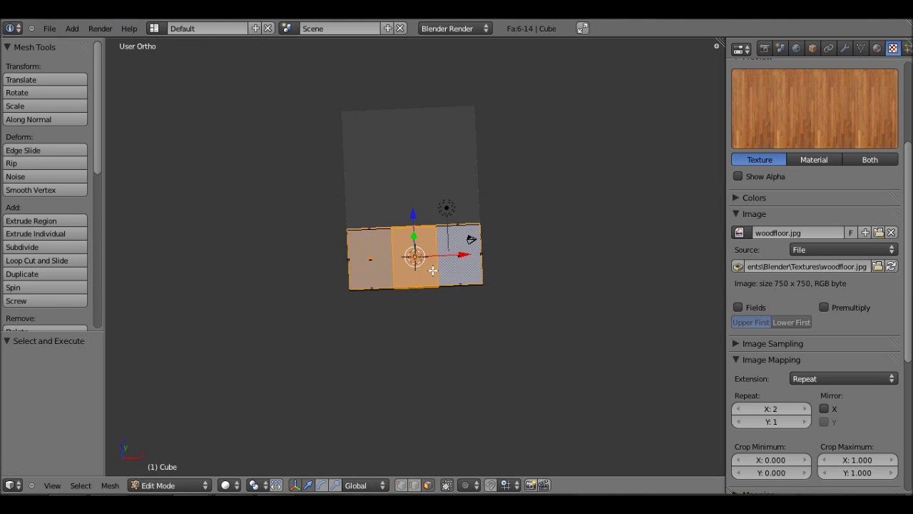
key("Tab")
Select the back wall plane, view it from the front, and enter Edit Mode
right_click(417, 191)
middle_click_drag(417, 191, 412, 153)
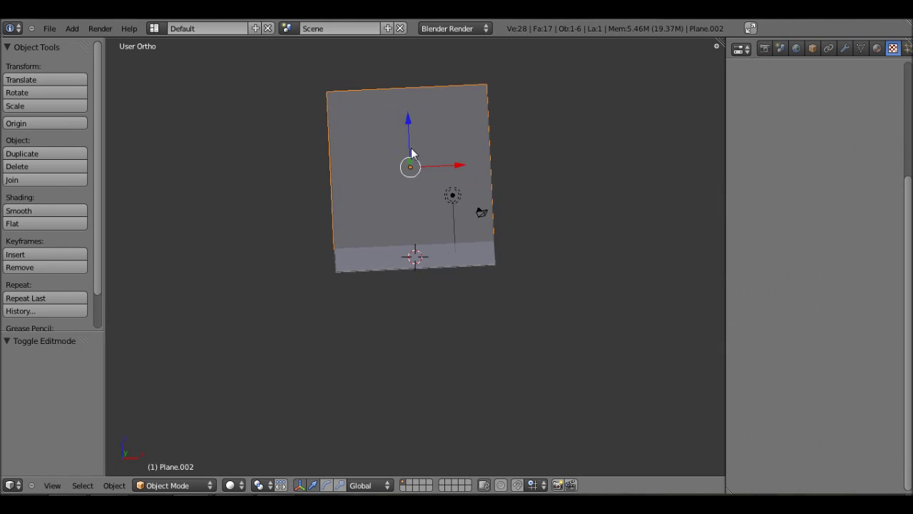
scroll(412, 152, "up", 2)
key("KP_1")
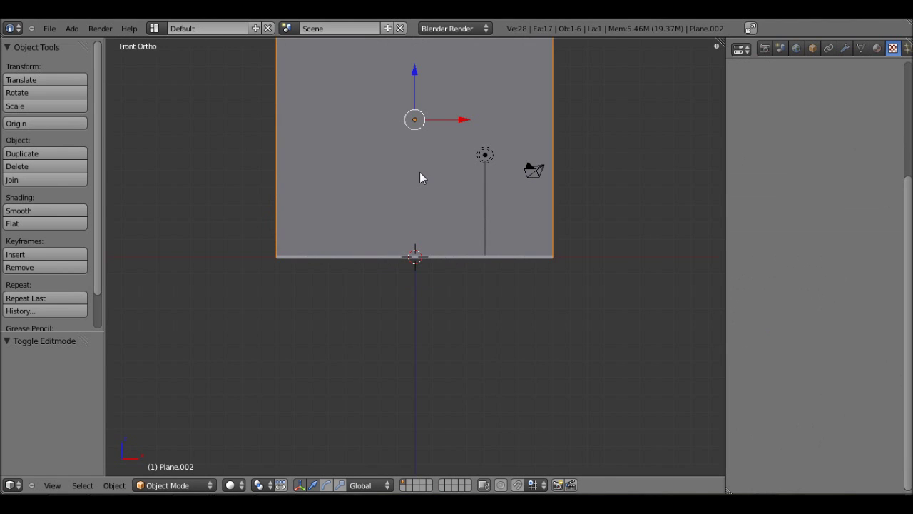
middle_click_drag(420, 172, 432, 322, "shift")
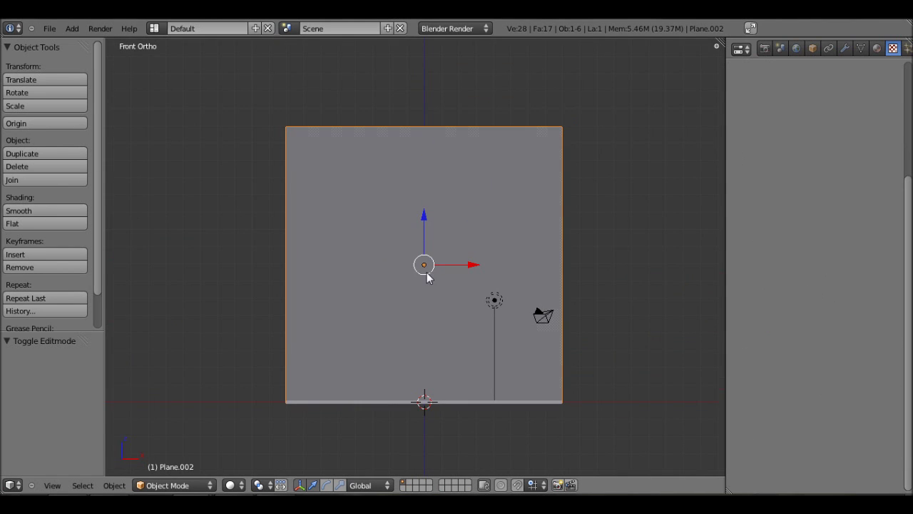
key("Tab")
Cut two vertical edge loops into the wall and scale them apart along X
key("ctrl+r")
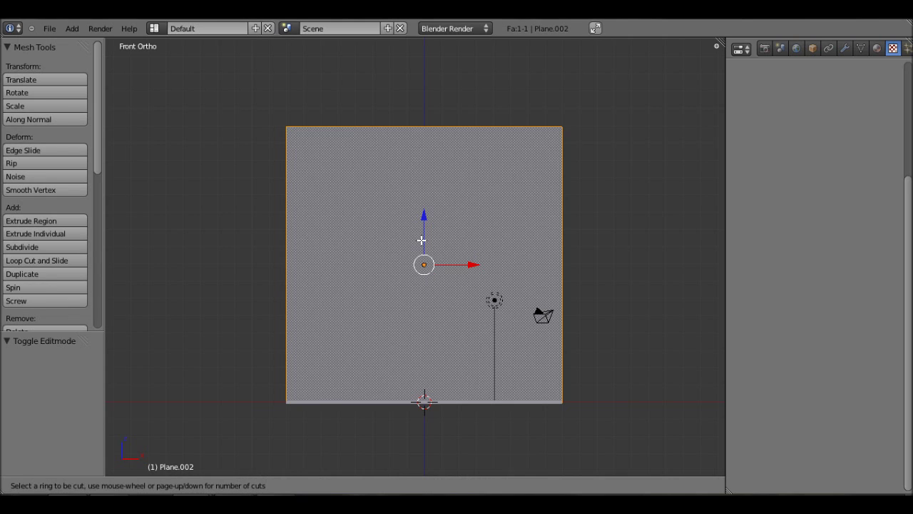
left_click(430, 130)
right_click(429, 129)
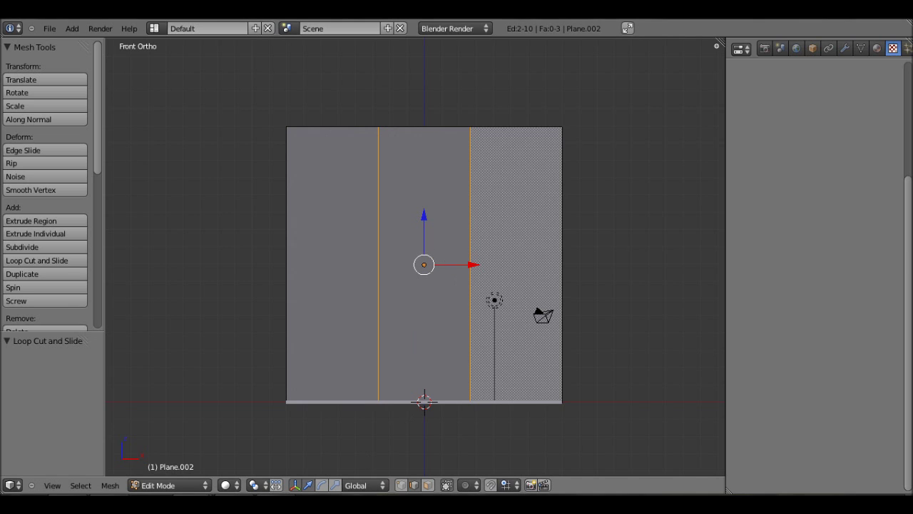
left_click(335, 485)
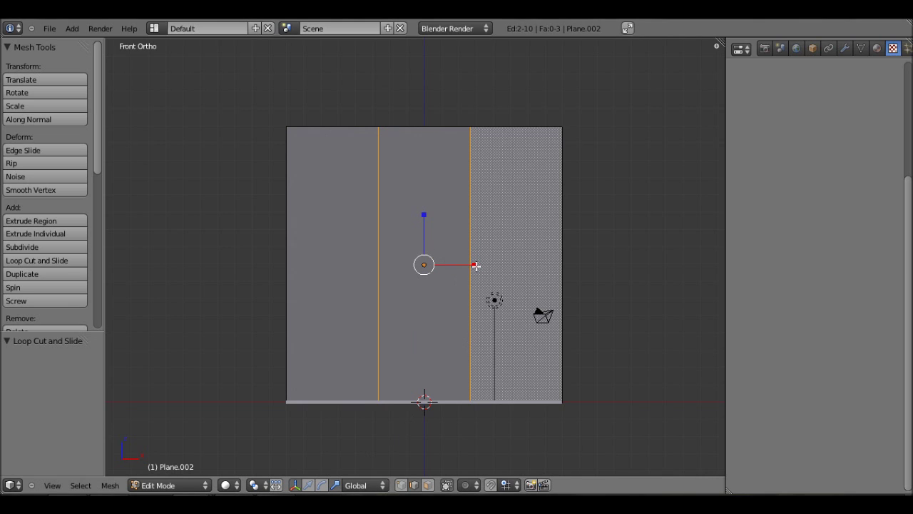
mouse_move(475, 265)
left_mouse_down()
mouse_move(521, 278)
mouse_move(466, 271)
left_mouse_up()
Cut two horizontal edge loops into the wall and raise them 2.569 along Z
key("ctrl+r")
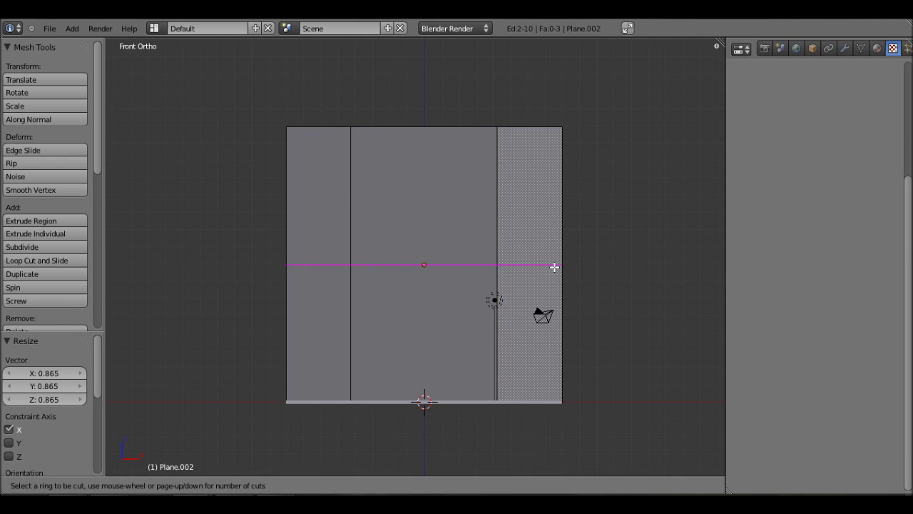
scroll(554, 266, "up", 1)
left_click(553, 269)
right_click(553, 269)
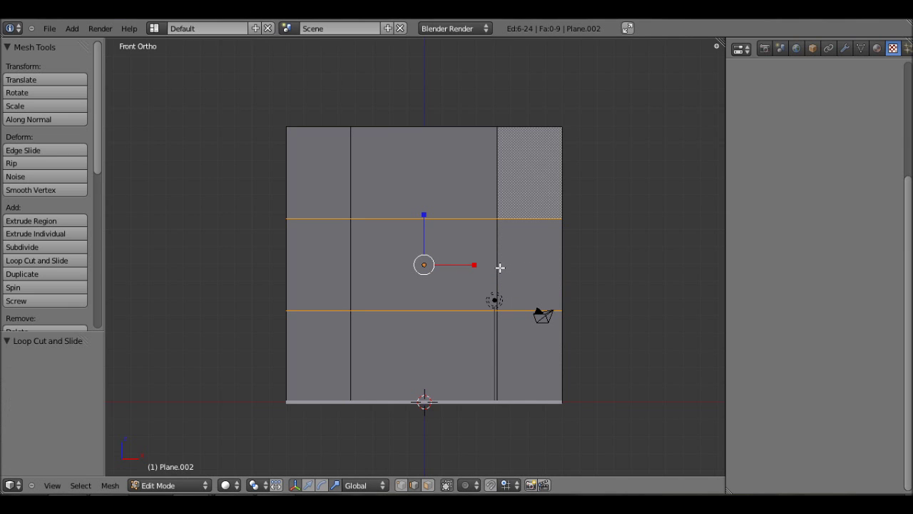
key("g")
key("z")
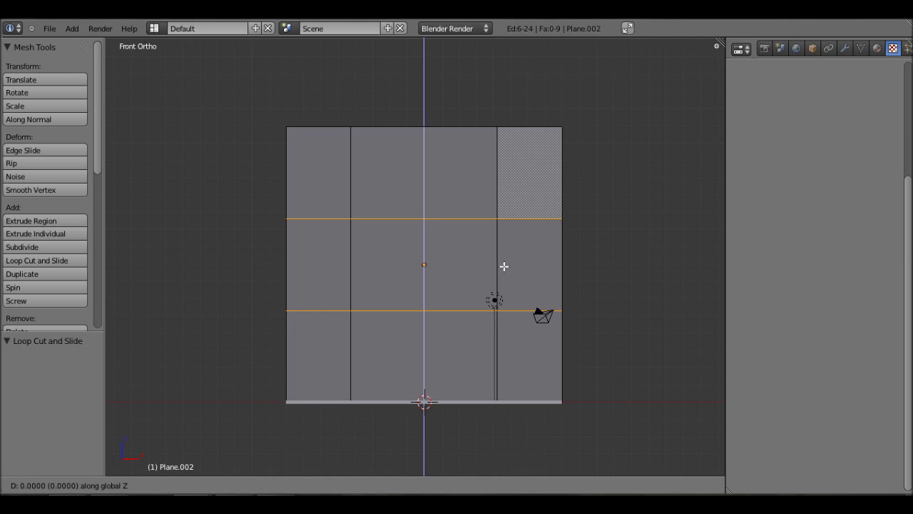
left_click(509, 220)
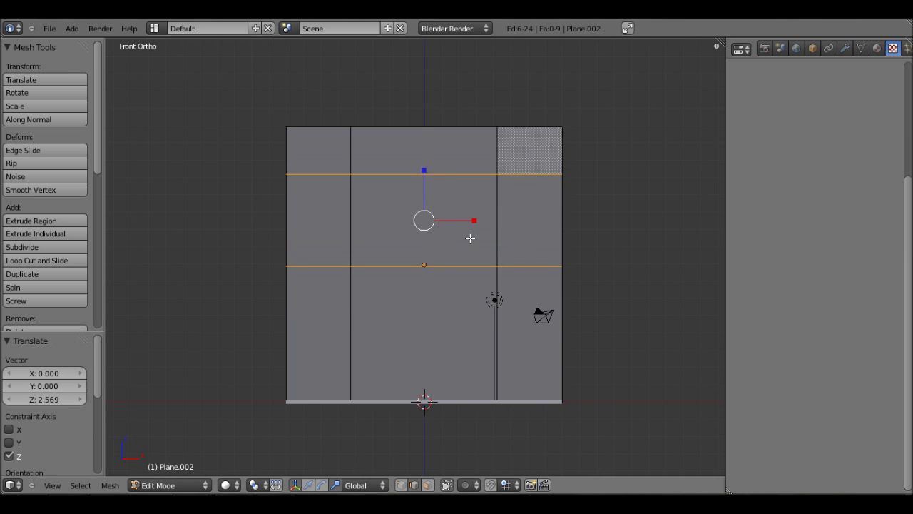
Delete the wall's middle face to open the window hole
left_click(428, 485)
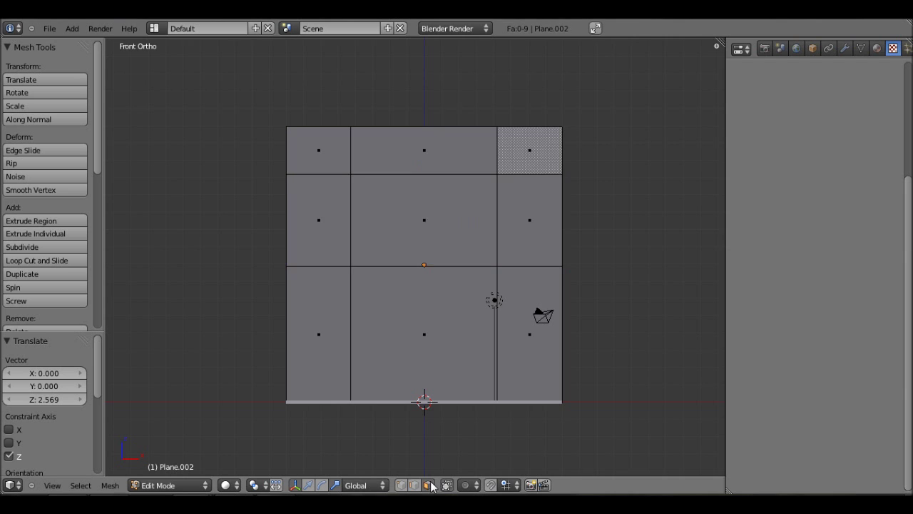
right_click(424, 210)
key("x")
left_click(424, 210)
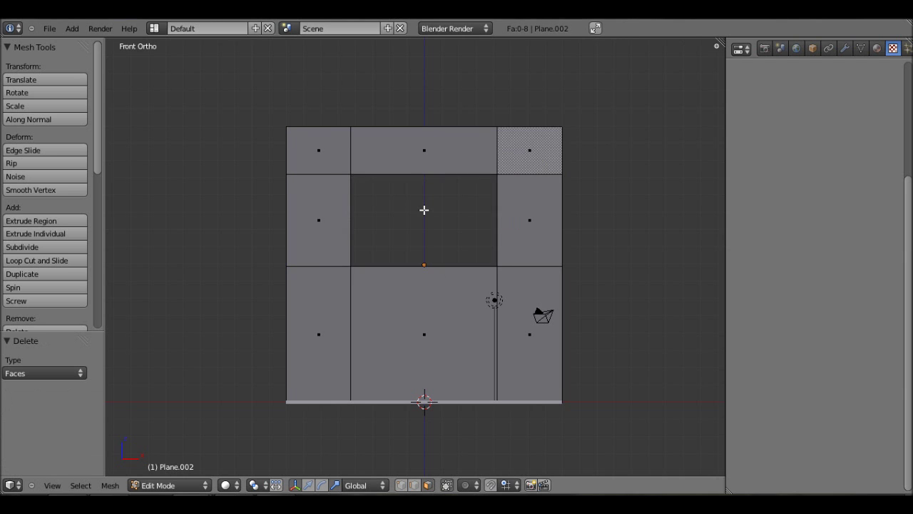
middle_click_drag(424, 209, 400, 280)
scroll(400, 279, "down", 2)
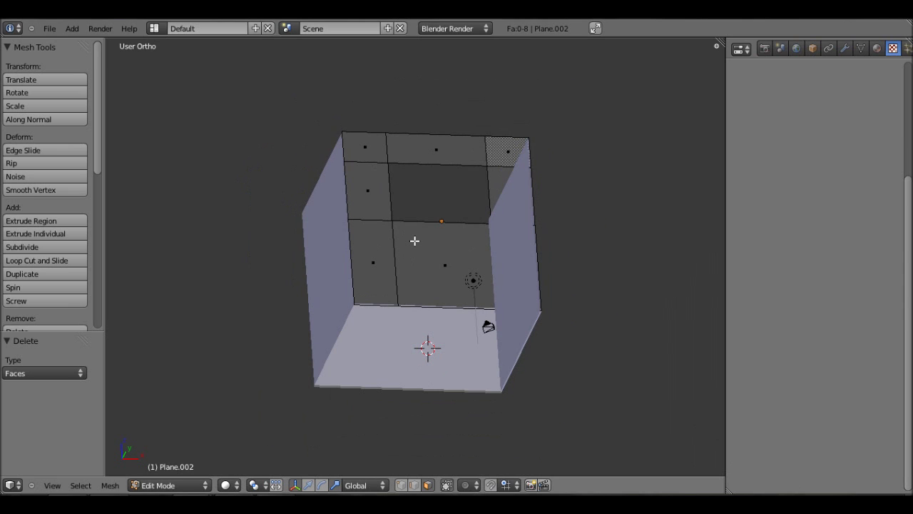
Return to Object Mode and add a Spot lamp to the scene
left_click(72, 29)
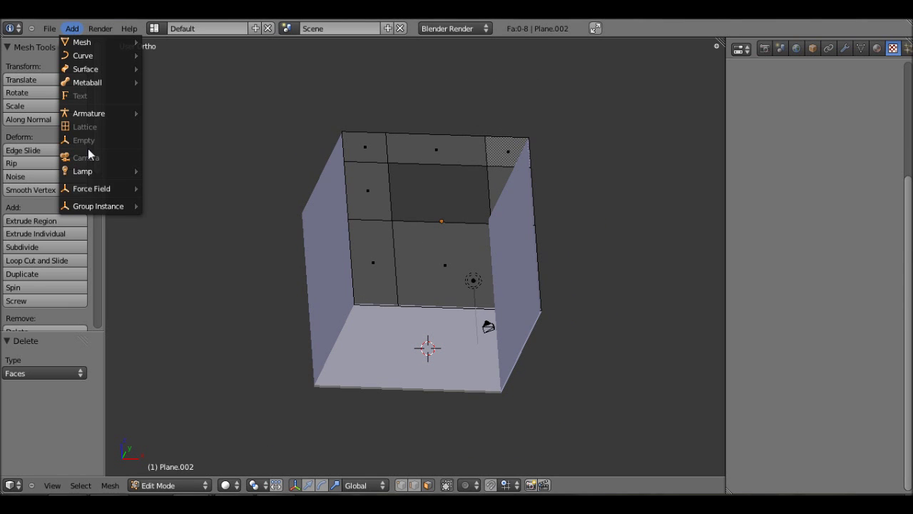
mouse_move(105, 175)
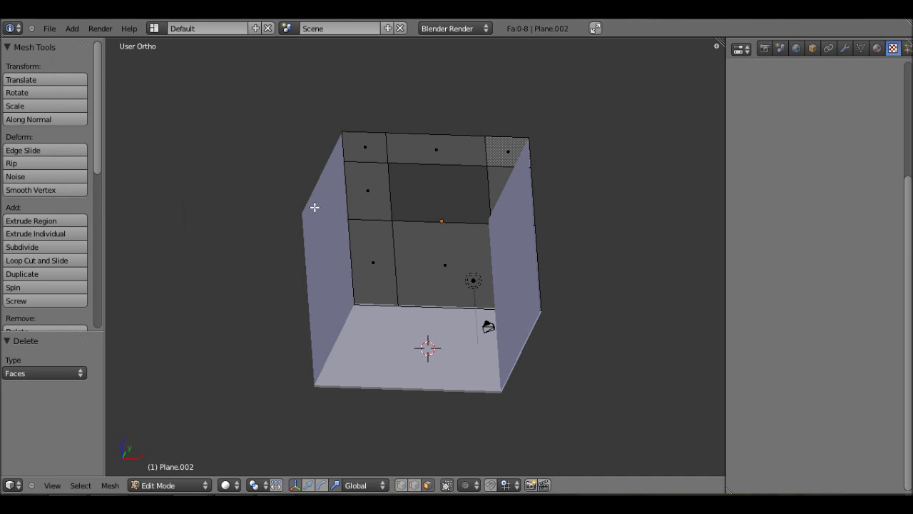
key("Tab")
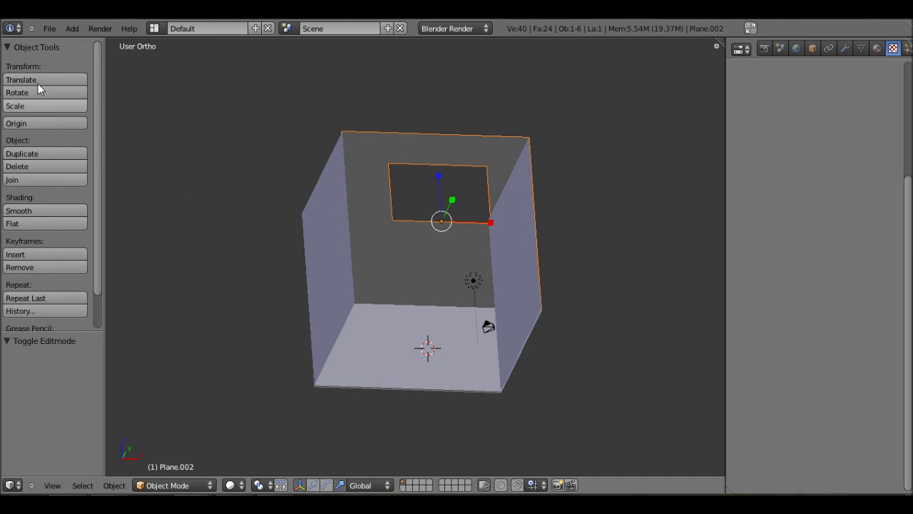
left_click(70, 30)
mouse_move(93, 171)
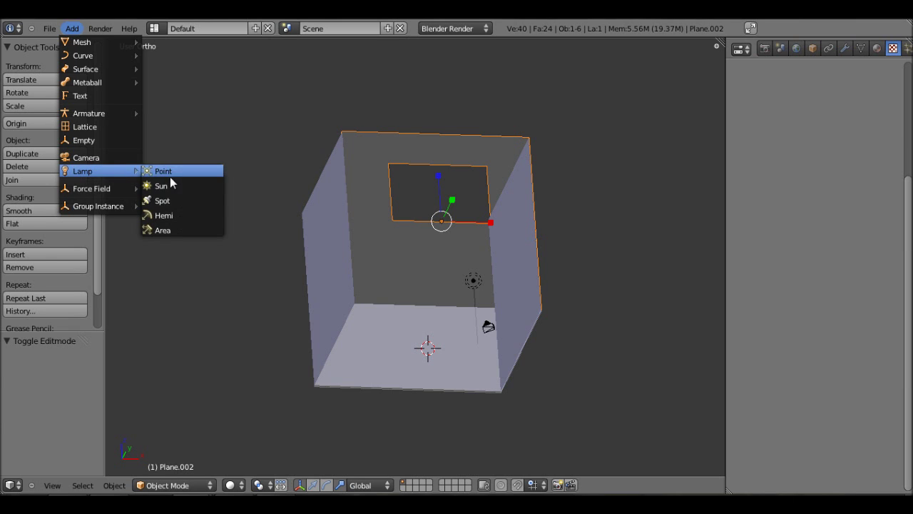
left_click(177, 200)
Move the spot lamp up near the wall top and sideways, near the window
key("KP_1")
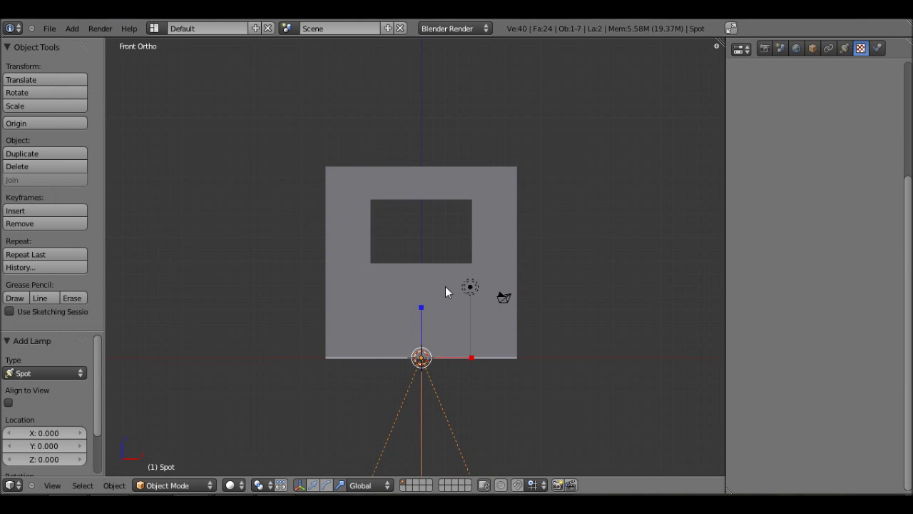
left_click(314, 485)
left_click_drag(421, 322, 428, 175)
left_click_drag(478, 216, 592, 218)
key("KP_3")
left_click_drag(542, 167, 542, 138)
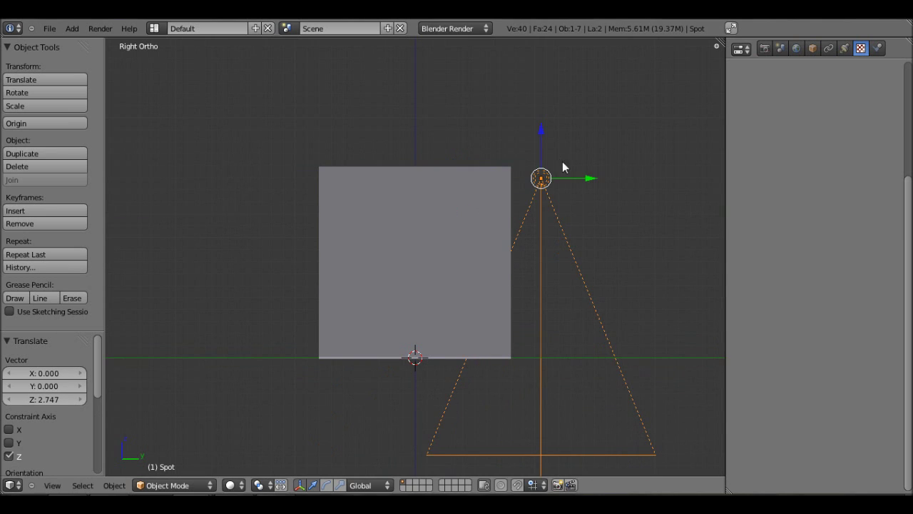
left_click_drag(583, 183, 588, 181)
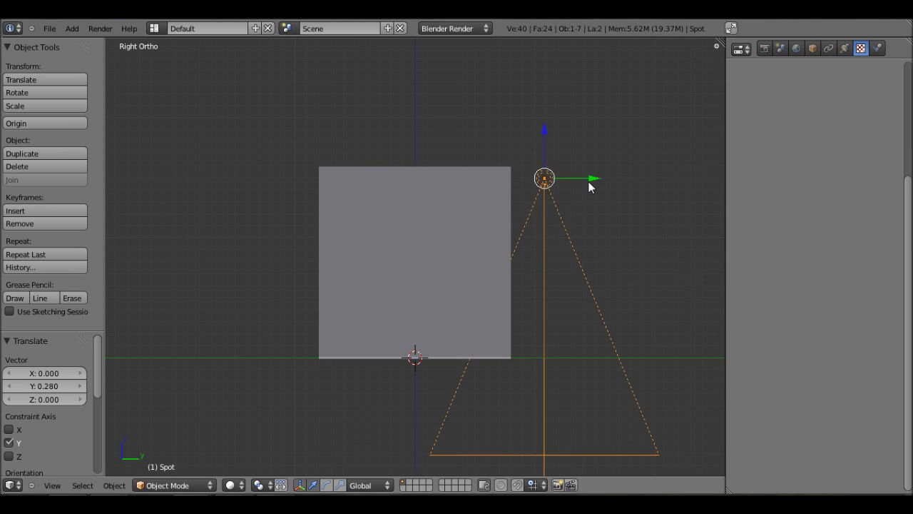
Tilt the spot lamp about 58°, then to 25.463° about X, and show its settings
key("r")
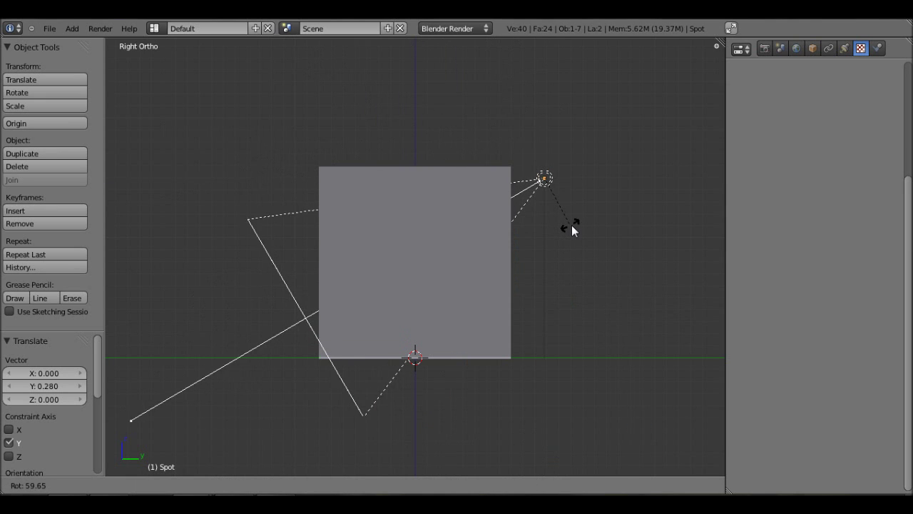
left_click(572, 226)
key("KP_1")
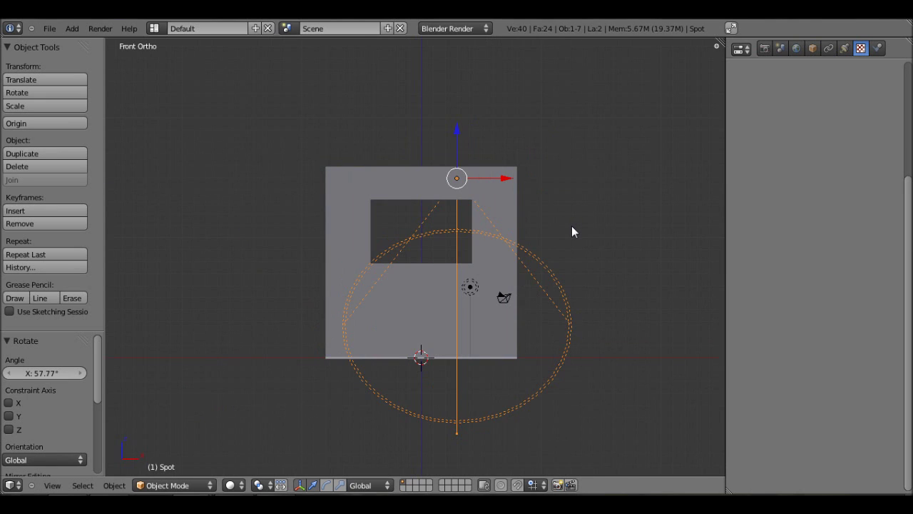
key("r")
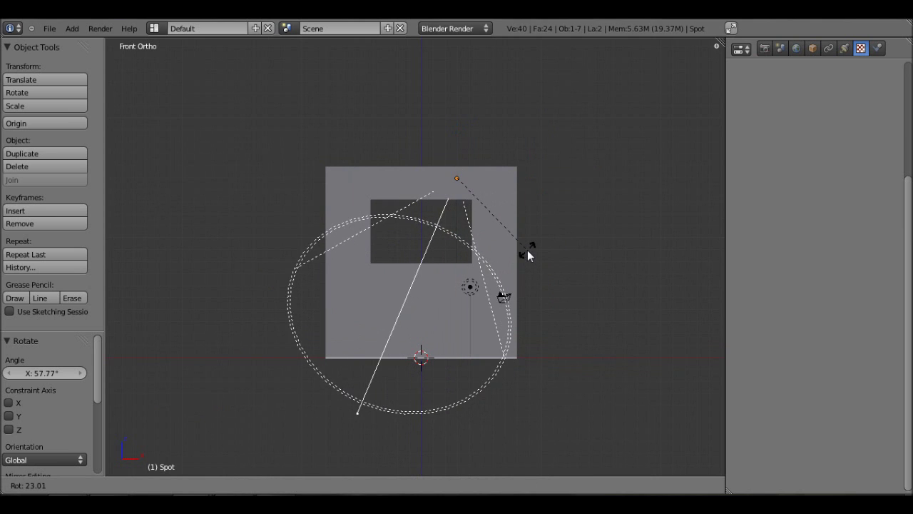
left_click(525, 253)
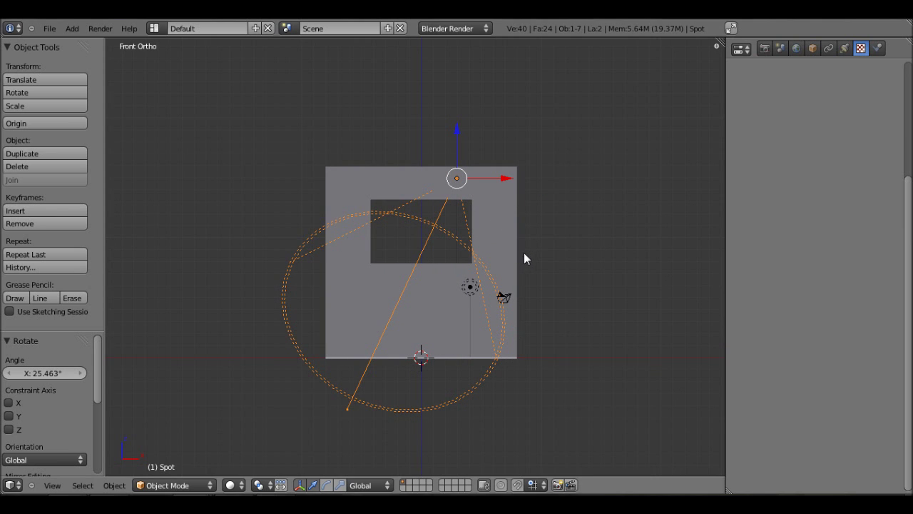
left_click(844, 49)
Make the spotlight beam square with a 20° spot size
scroll(867, 152, "down", 5)
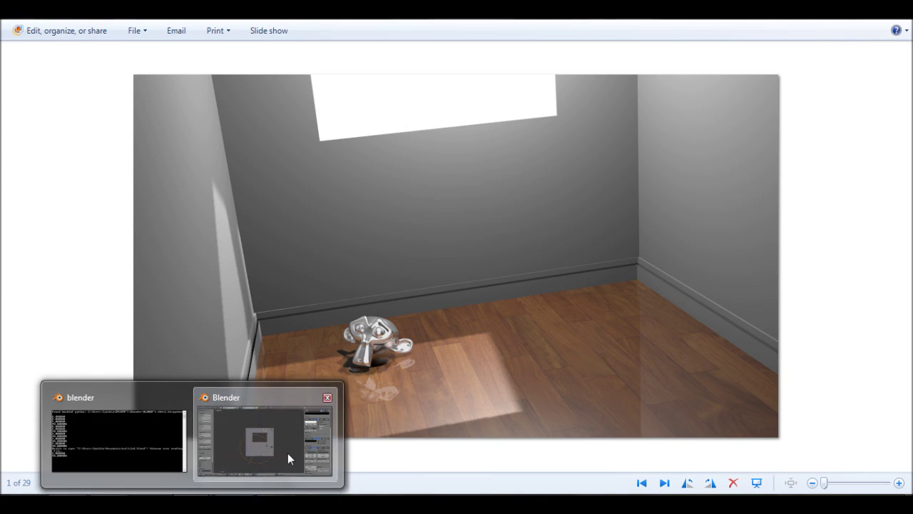
left_click(288, 453)
scroll(736, 439, "down", 1)
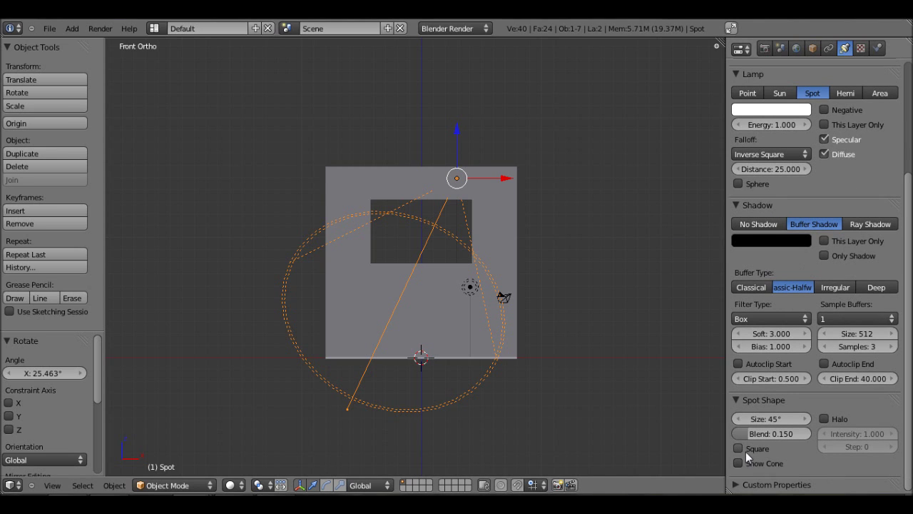
left_click(744, 449)
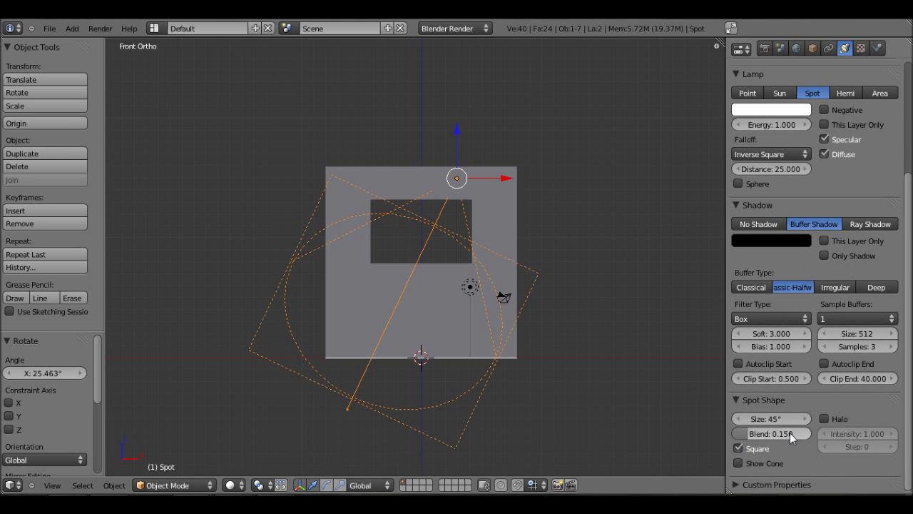
left_click_drag(793, 424, 781, 427)
middle_click_drag(371, 289, 348, 330)
Raise the spot lamp 2.601 along Z and rotate it 39.534° about X
left_click_drag(452, 84, 453, 53)
key("r")
key("r")
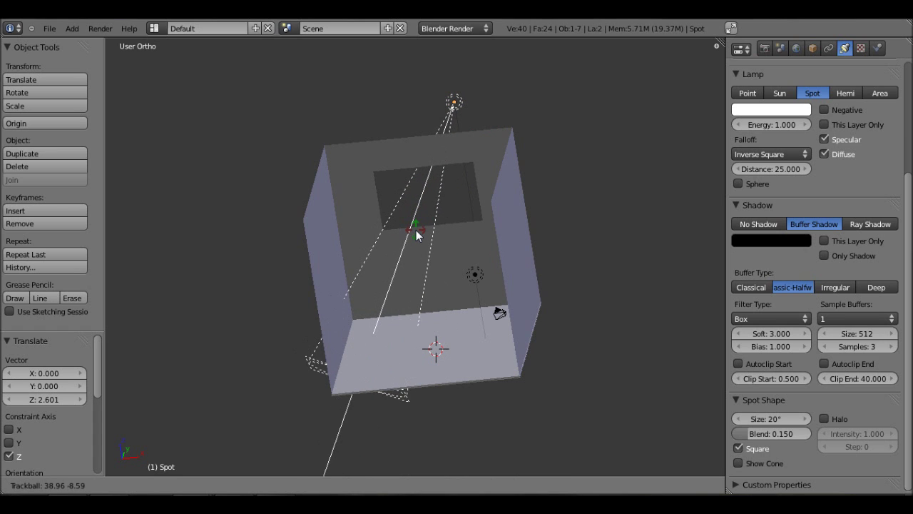
left_click(417, 236)
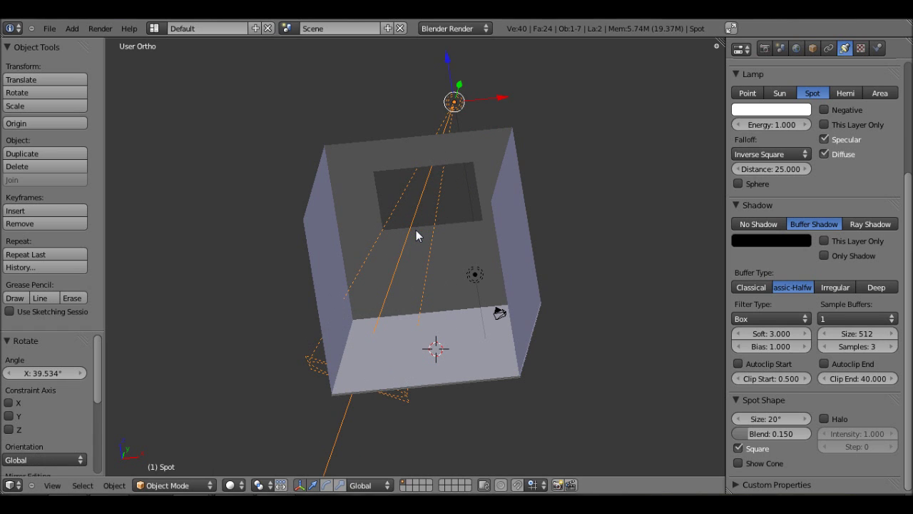
Test-render the room, then raise the spot lamp's energy from 1.0 to 15
key("F12")
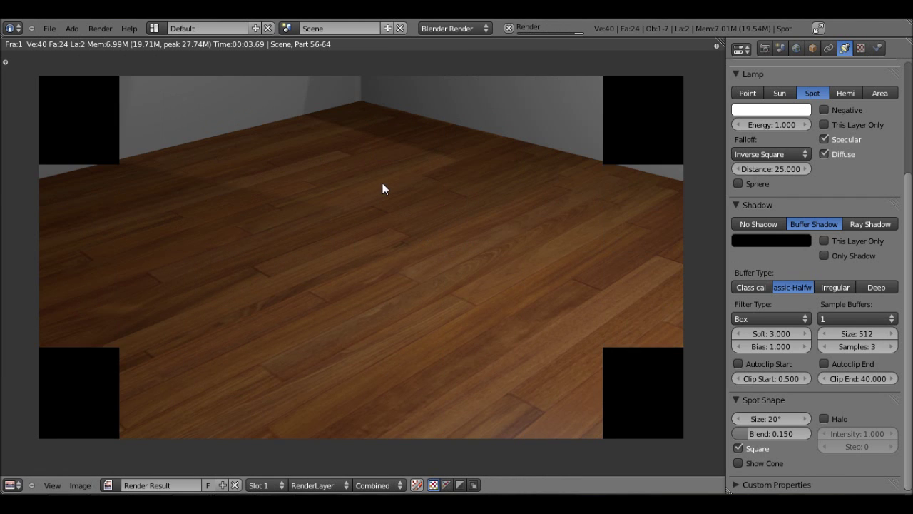
scroll(302, 214, "up", 3)
scroll(389, 227, "down", 3)
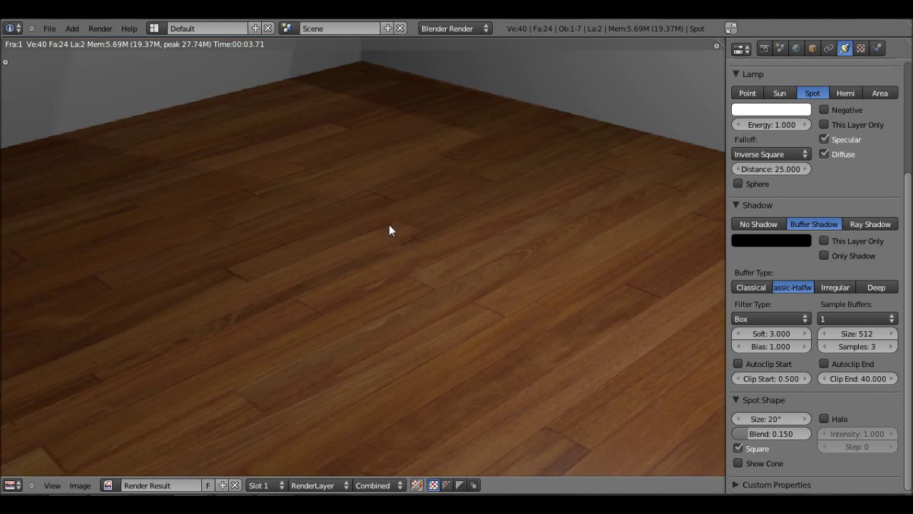
scroll(779, 212, "up", 3)
left_click(782, 210)
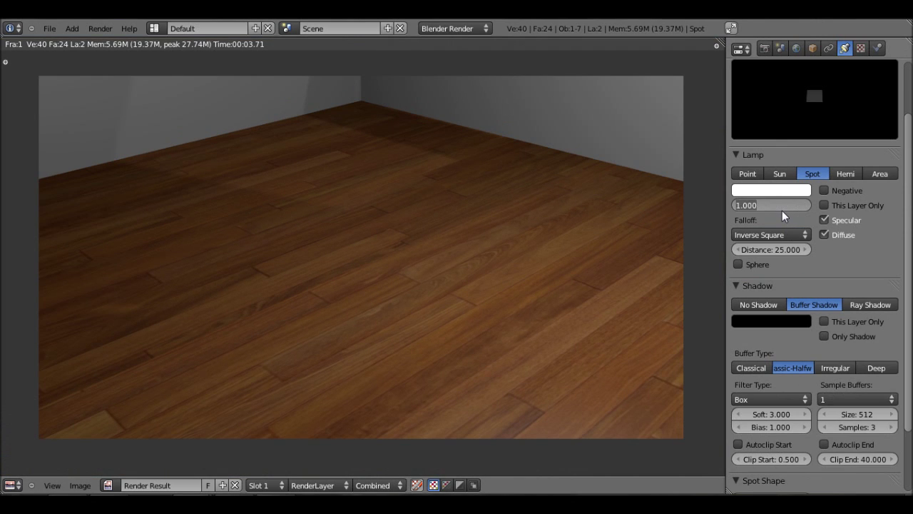
type("15")
key("Return")
key("Escape")
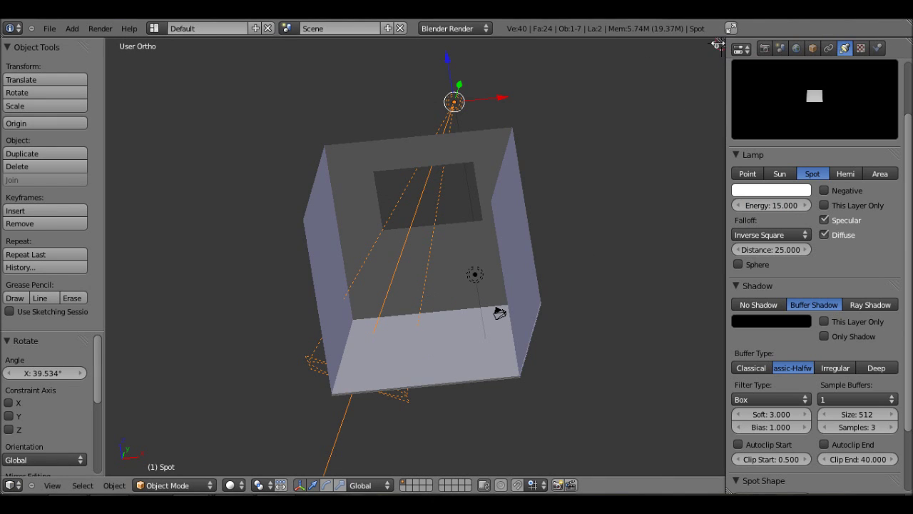
Show the Render Result in an image editor split beside the 3D view, with the tool shelf hidden
left_click_drag(717, 44, 393, 285)
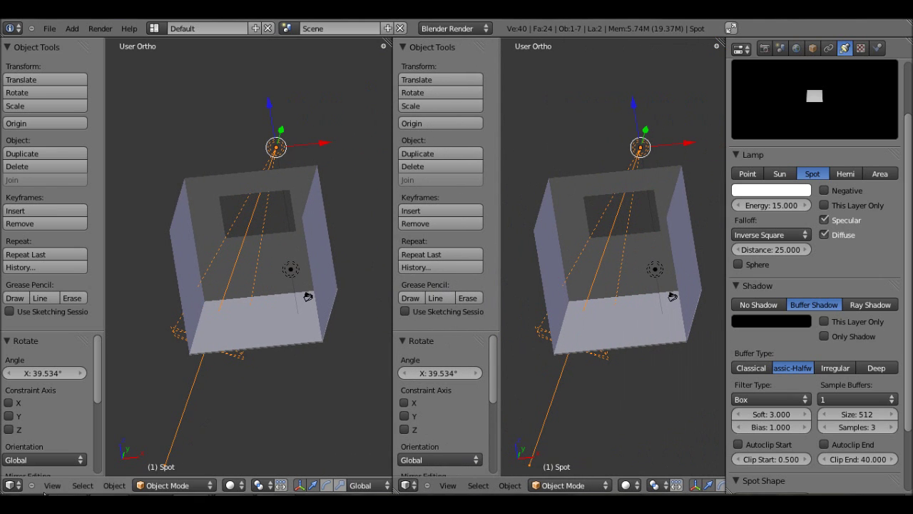
left_click(12, 485)
left_click(11, 485)
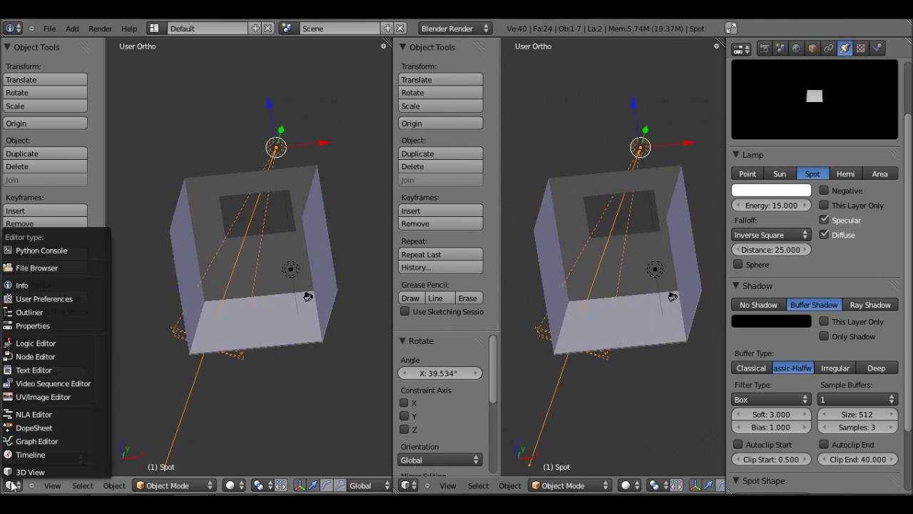
left_click(40, 399)
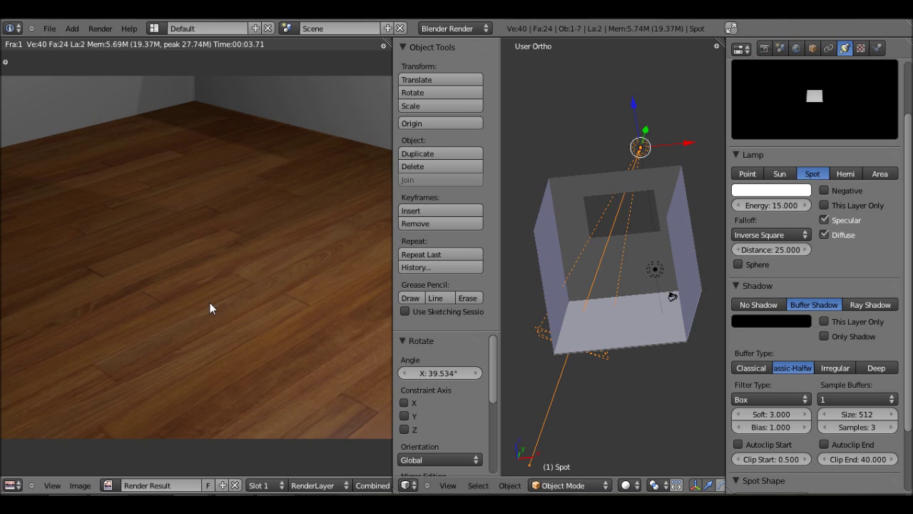
scroll(210, 303, "down", 2)
scroll(214, 271, "down", 2)
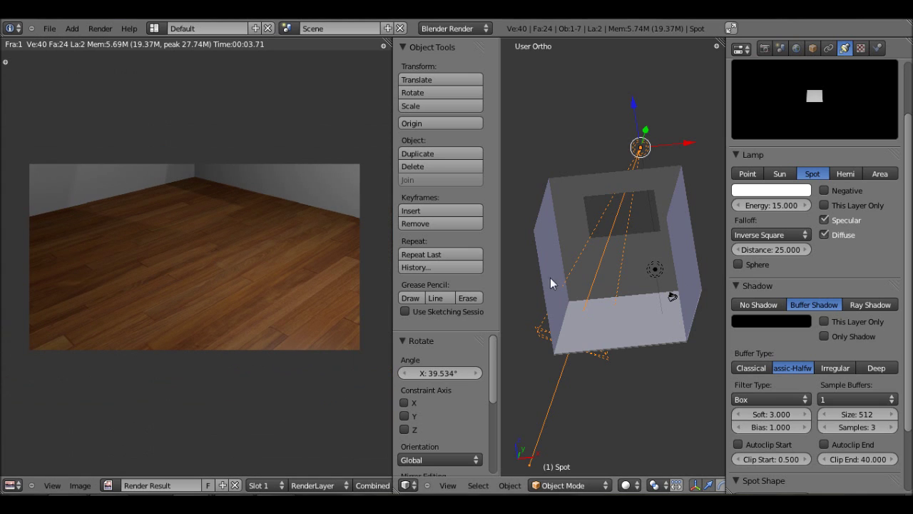
key("t")
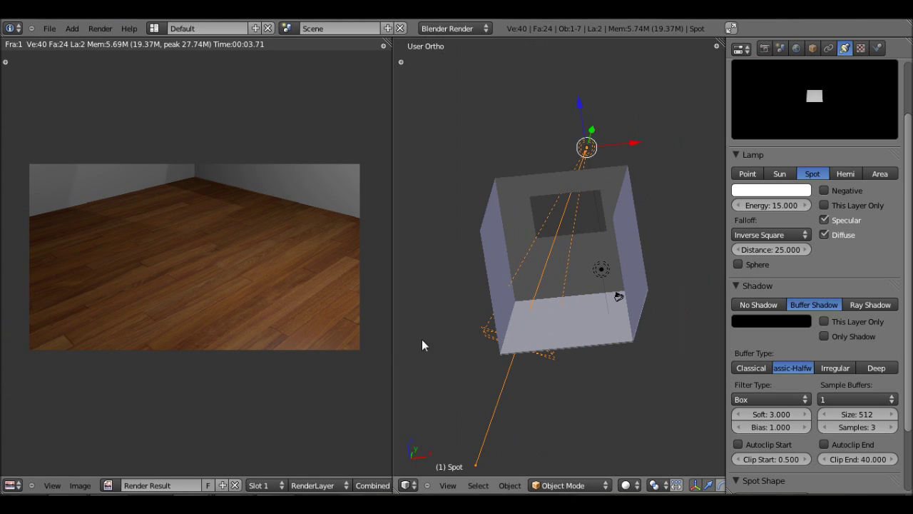
left_click_drag(392, 343, 358, 342)
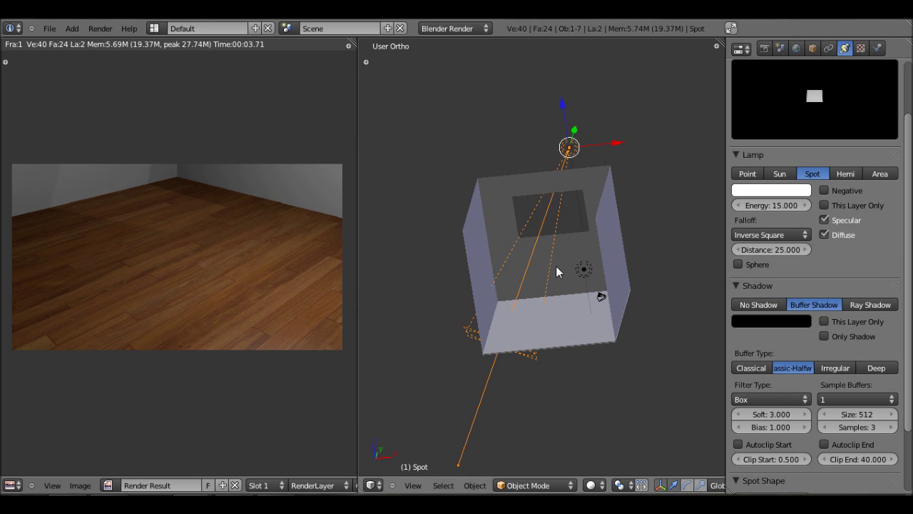
Rotate the spot lamp slightly to adjust its aim
key("r")
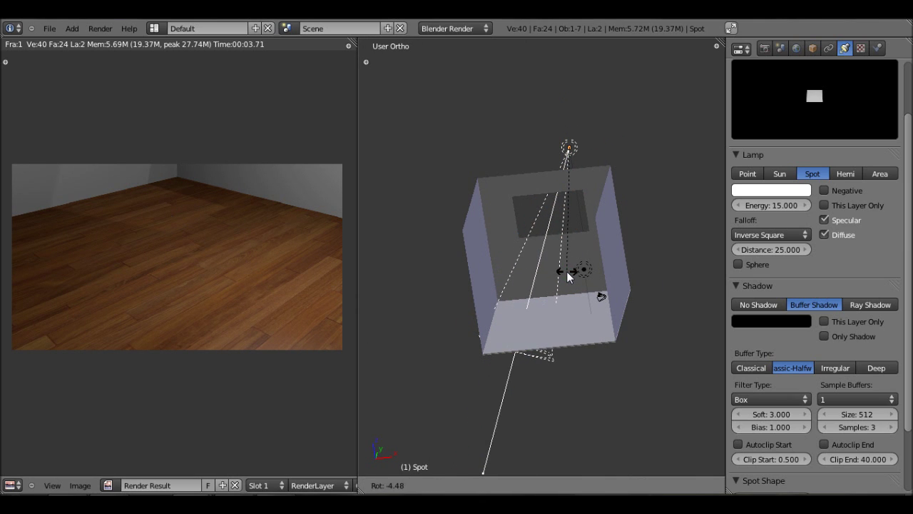
left_click(569, 277)
middle_click_drag(548, 307, 536, 344)
Select the room Cube, set its material's specular intensity to 1.0 and enable Mirror
right_click(551, 319)
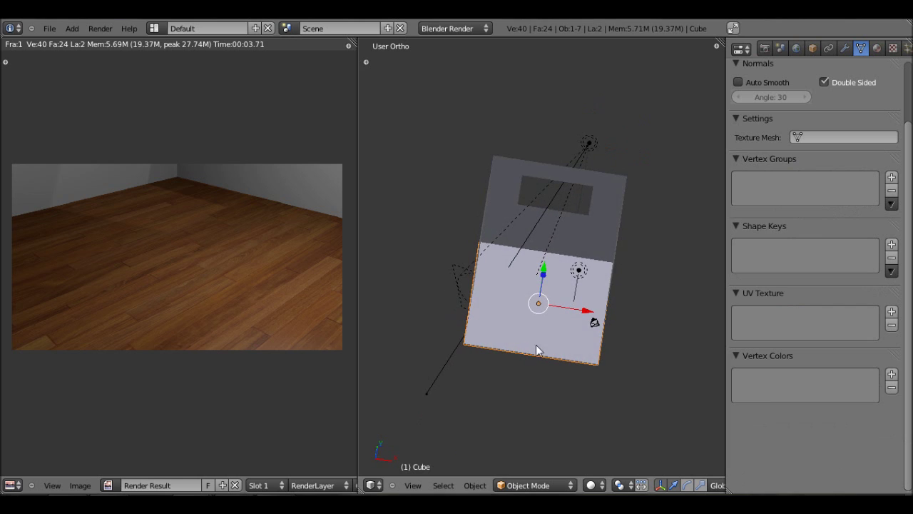
left_click(876, 48)
scroll(781, 254, "down", 2)
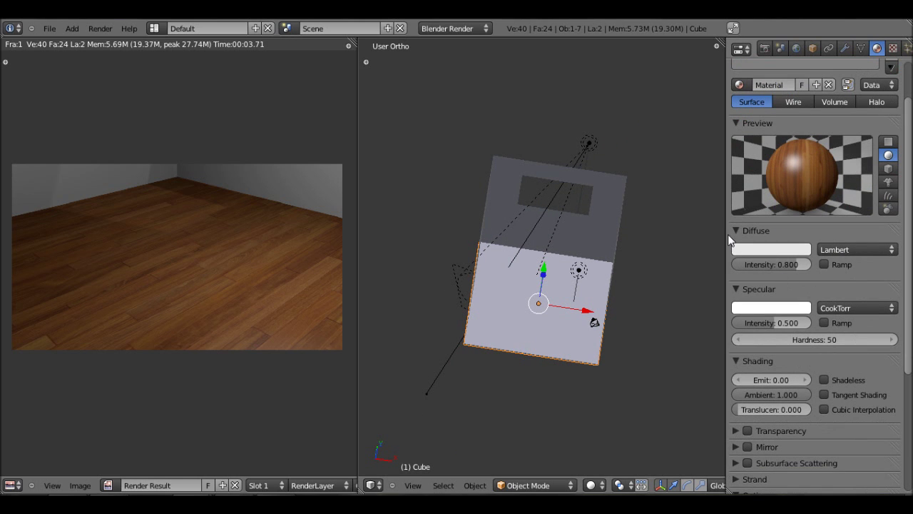
left_click_drag(777, 324, 818, 331)
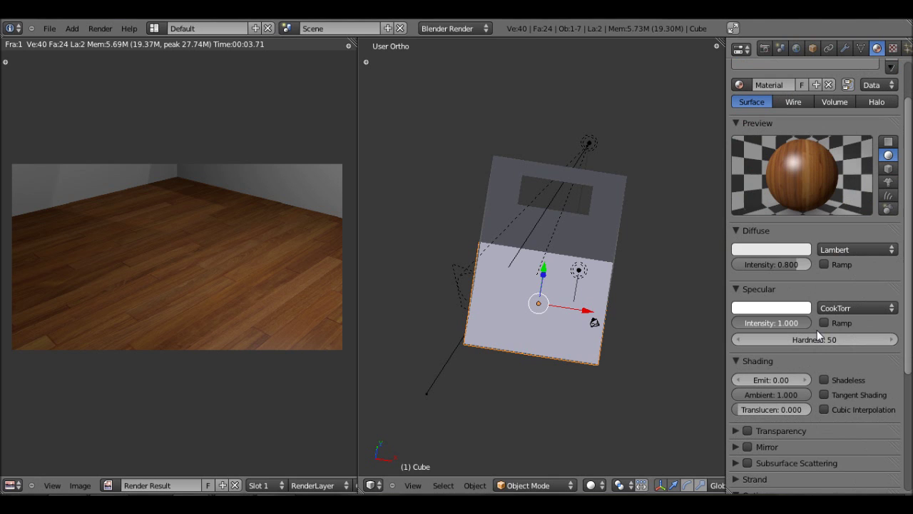
left_click(738, 234)
left_click(738, 246)
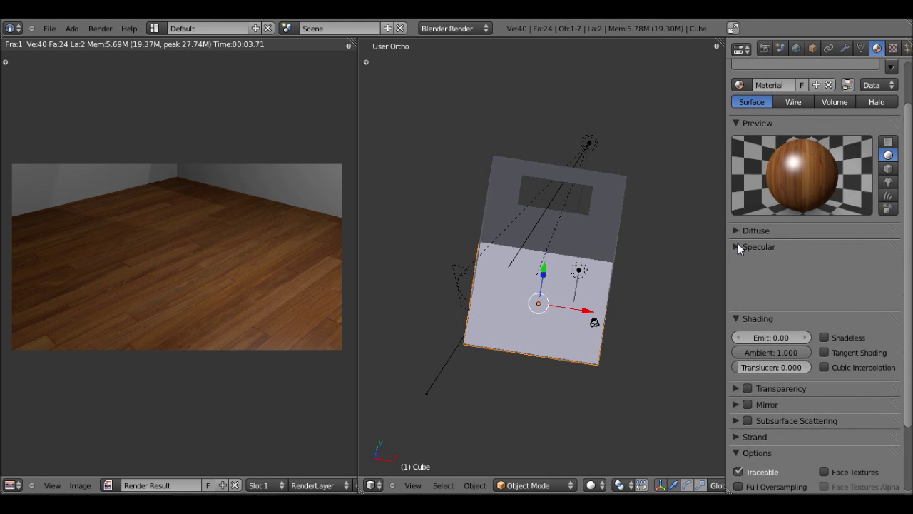
left_click(737, 263)
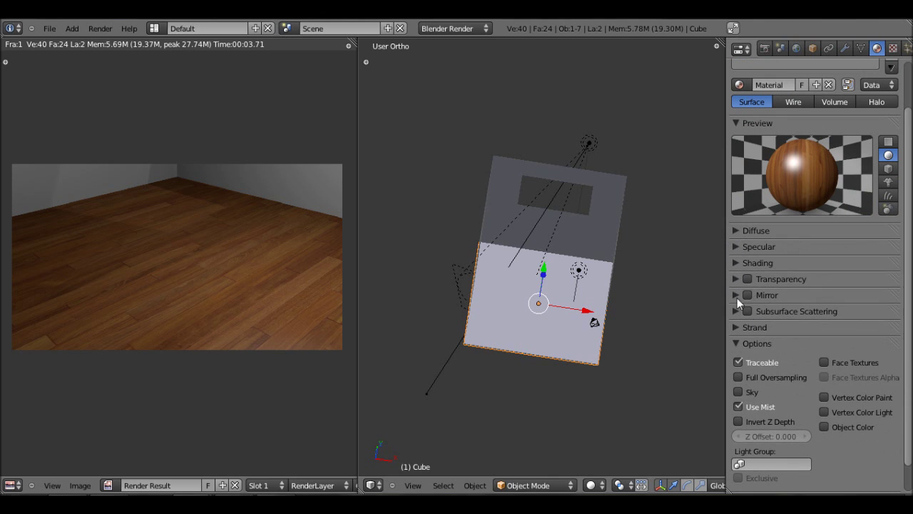
left_click(739, 294)
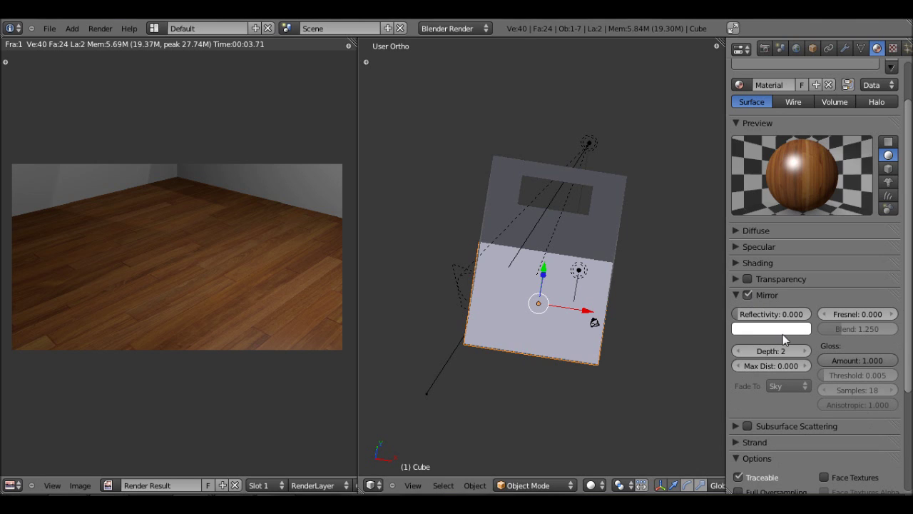
Set the material's mirror reflectivity to 0.3
left_click_drag(749, 318, 771, 324)
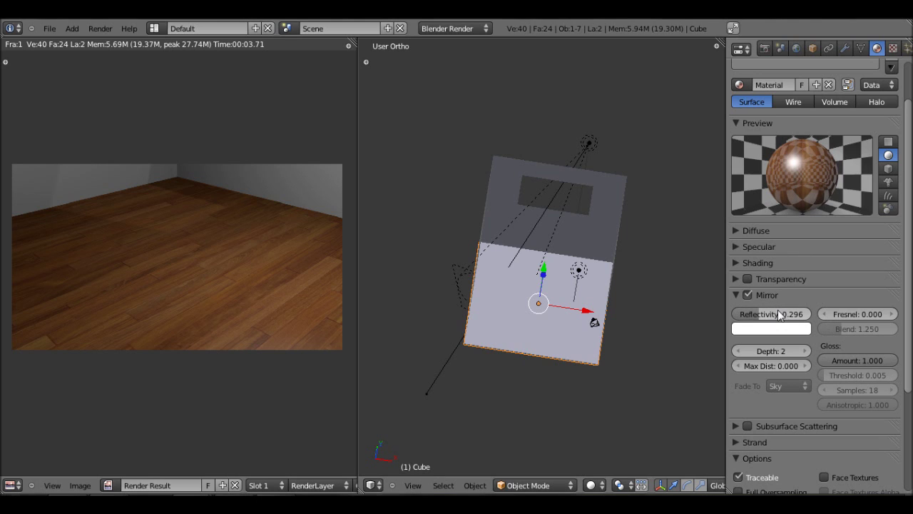
left_click(779, 316)
type("1")
key("Return")
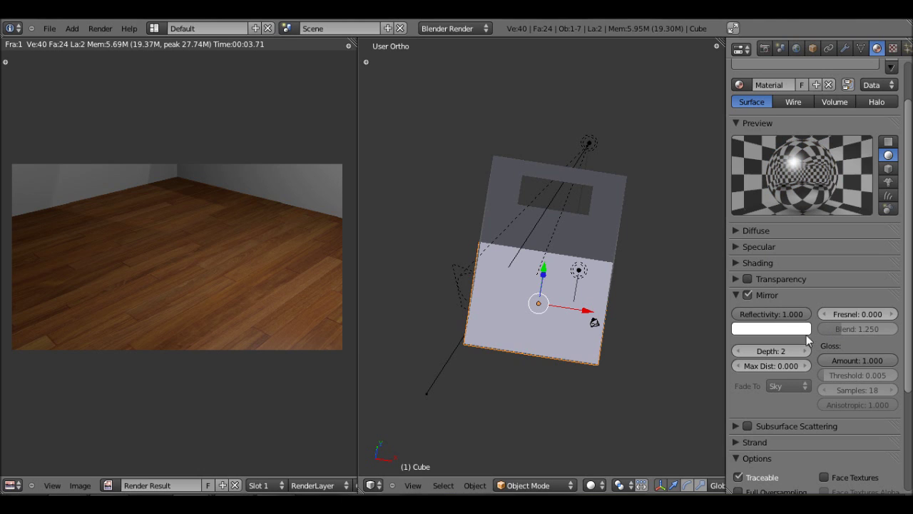
left_click(777, 318)
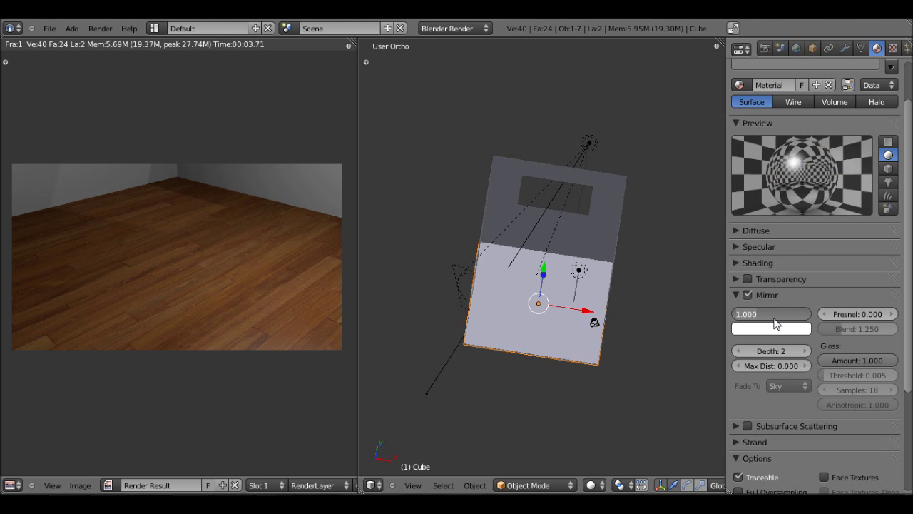
type("0.3")
key("Return")
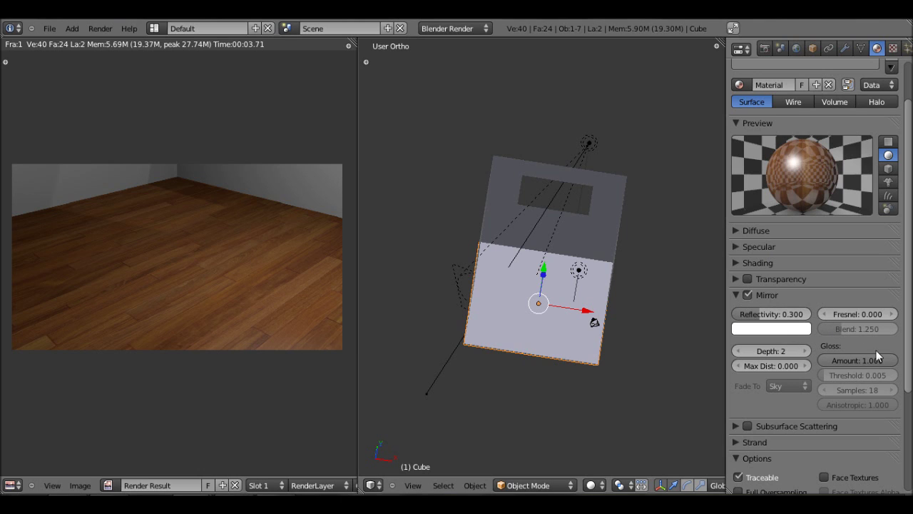
Lower the mirror gloss amount to 0.905 and render the room
left_click_drag(888, 363, 883, 364)
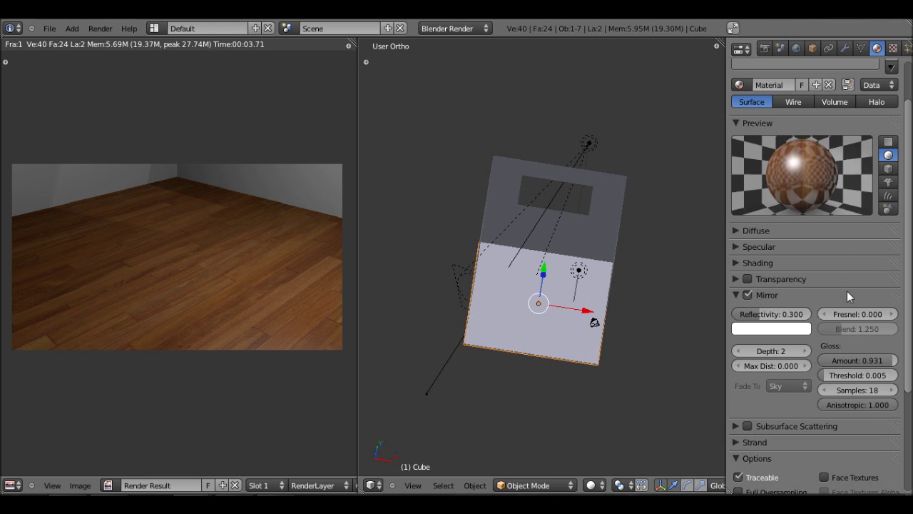
left_click_drag(857, 368, 876, 368)
left_click_drag(876, 366, 876, 367)
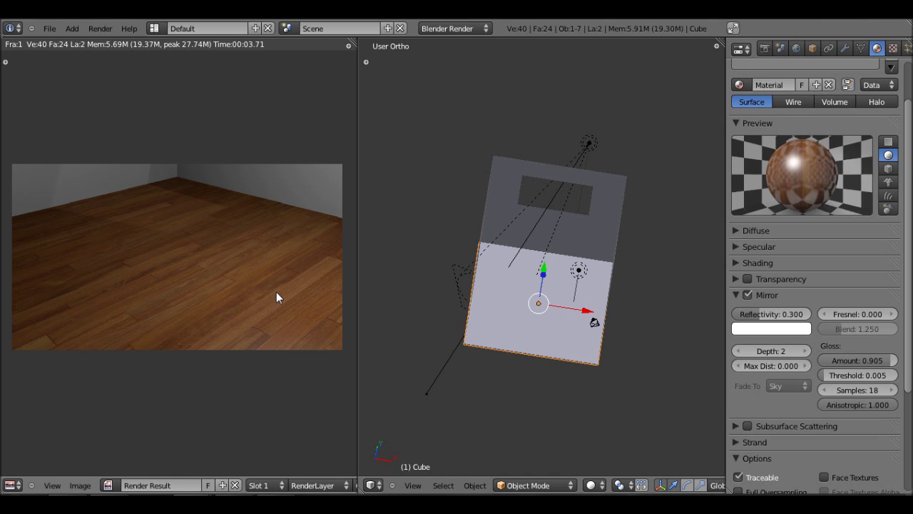
key("F12")
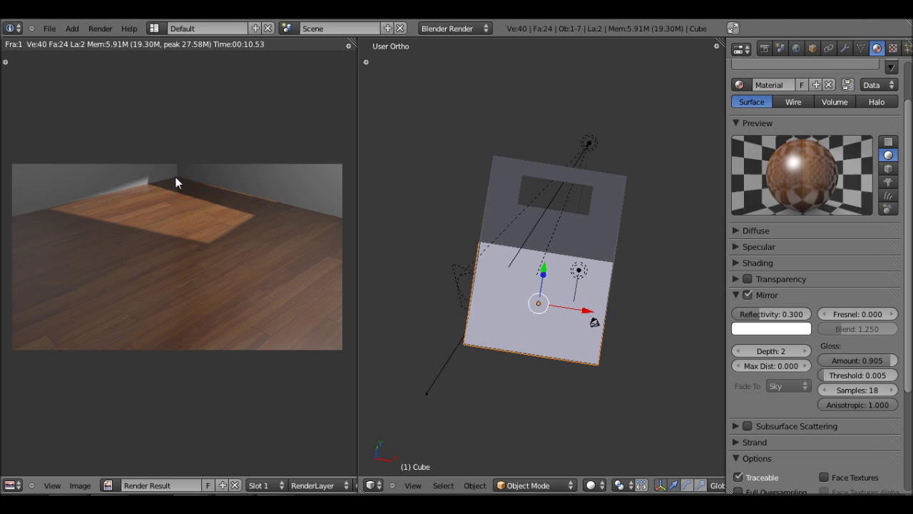
Rotate the spot lamp about another 4° so its beam swings toward the room's left side
scroll(176, 182, "up", 4)
scroll(178, 214, "down", 2)
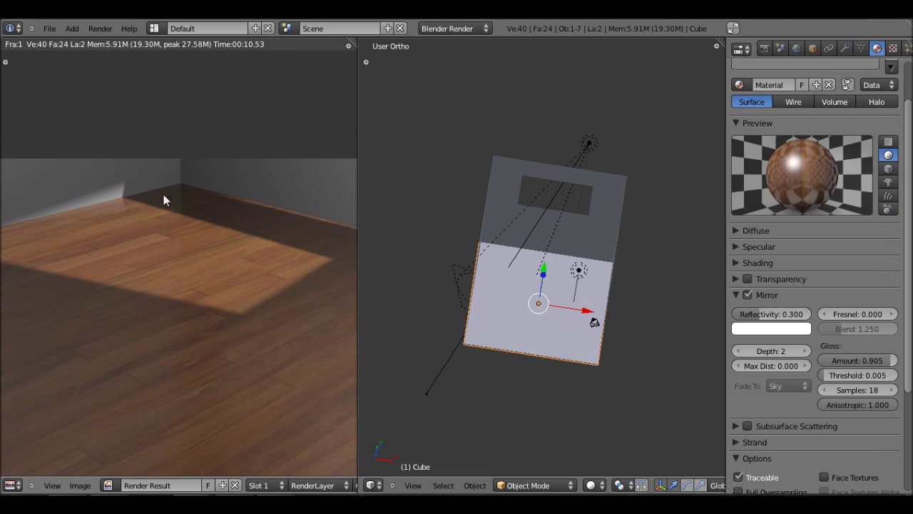
scroll(171, 207, "down", 4)
right_click(551, 247)
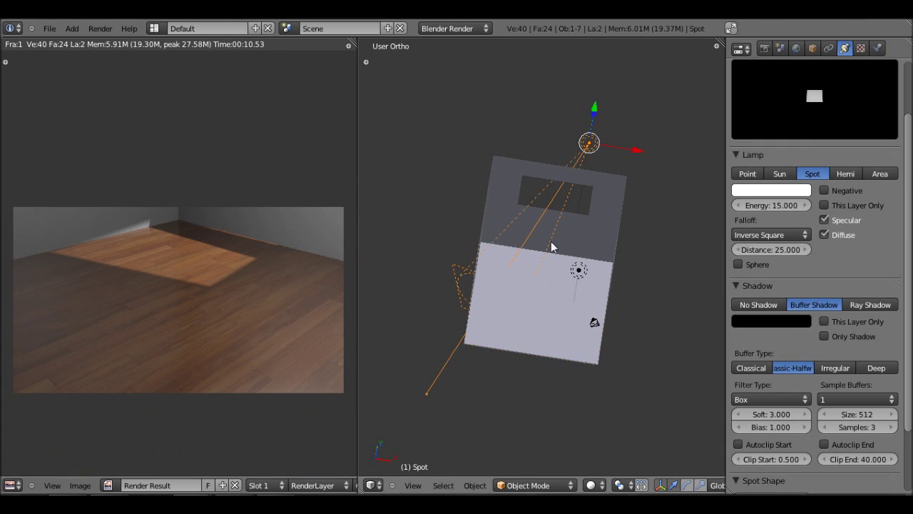
key("r")
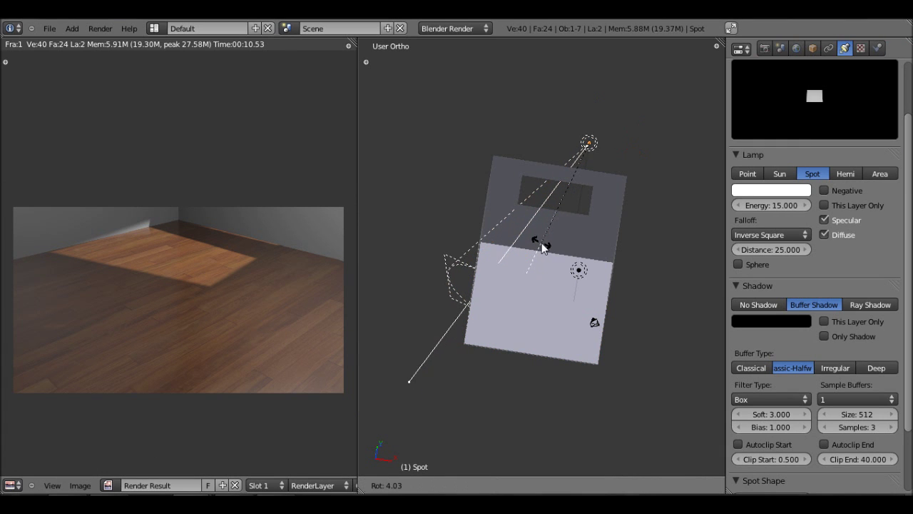
left_click(535, 241)
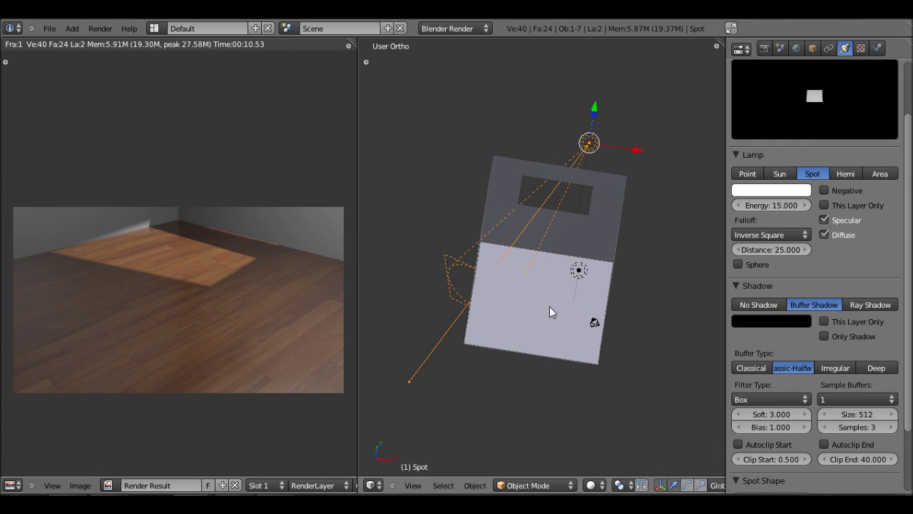
middle_click_drag(513, 318, 573, 275)
Select the camera from camera view and shift its position
key("KP_0")
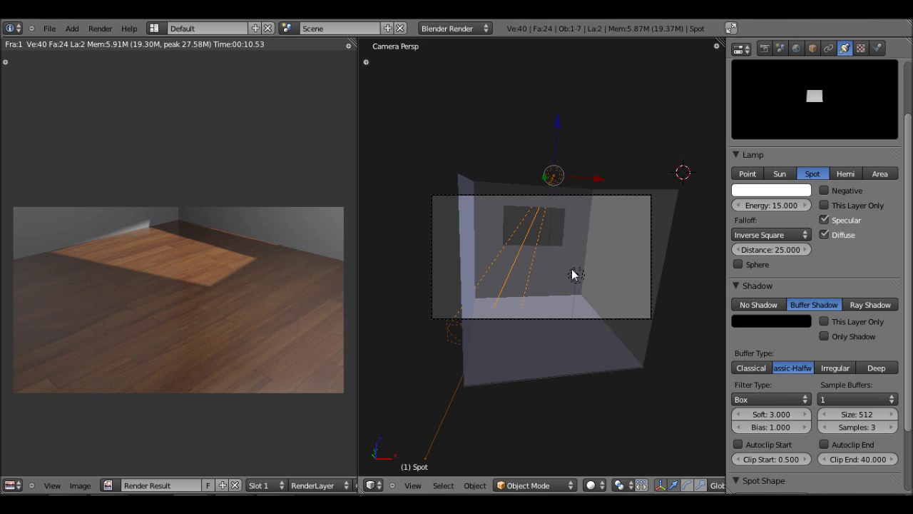
right_click(654, 279)
right_click(648, 307)
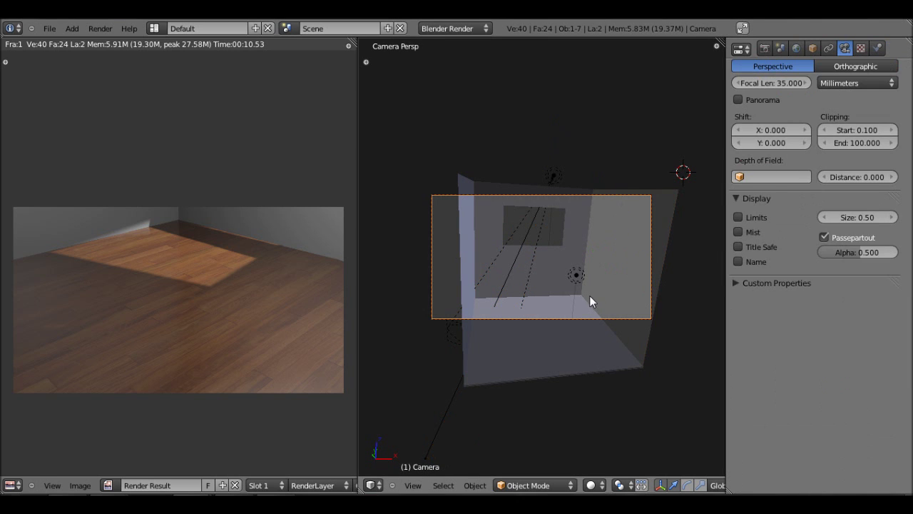
key("KP_0")
key("KP_0")
key("Home")
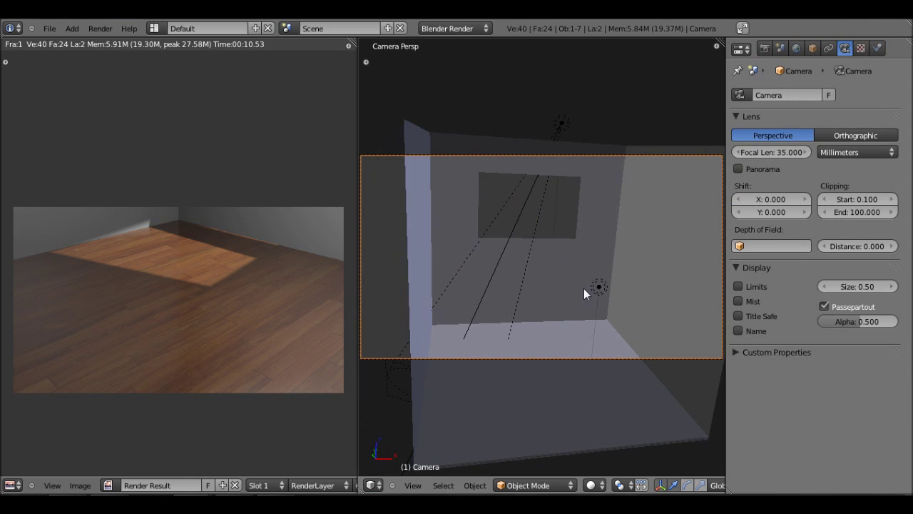
key("g")
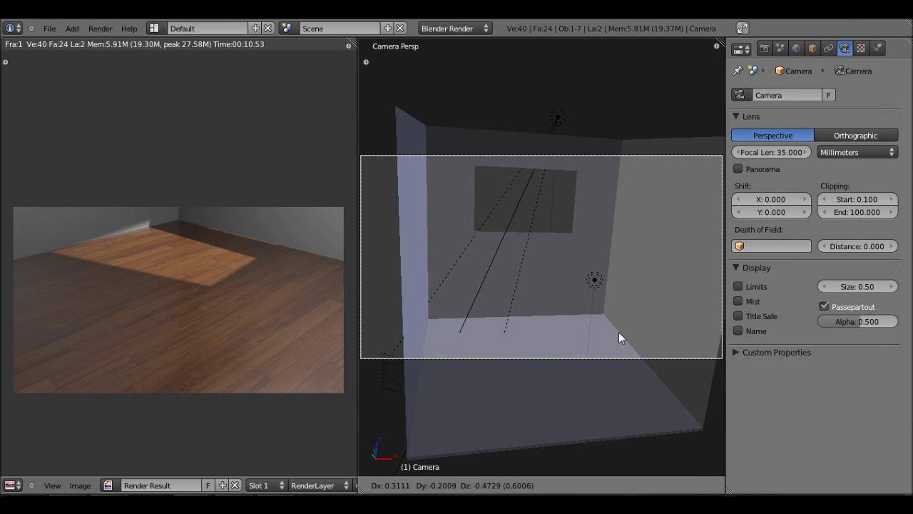
left_click(690, 439)
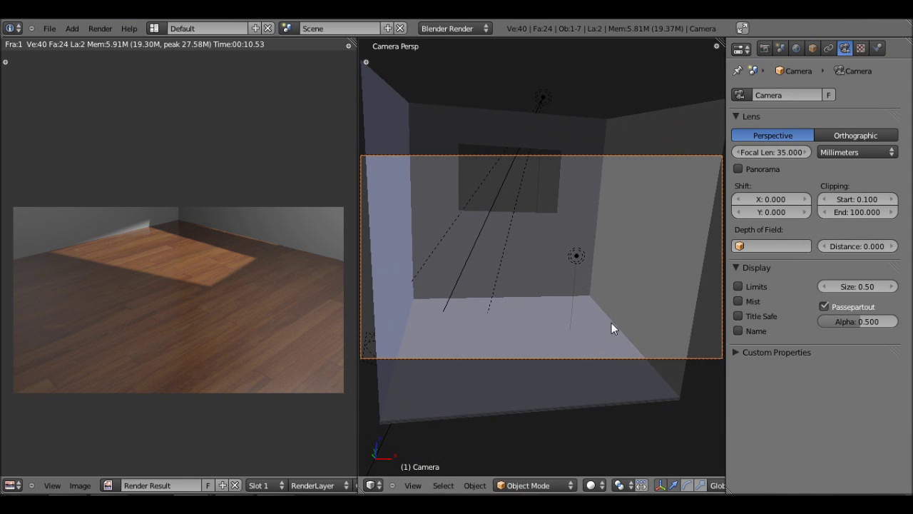
Push the camera along its local Z axis toward the window wall to tighten the framing
key("g")
key("z")
key("z")
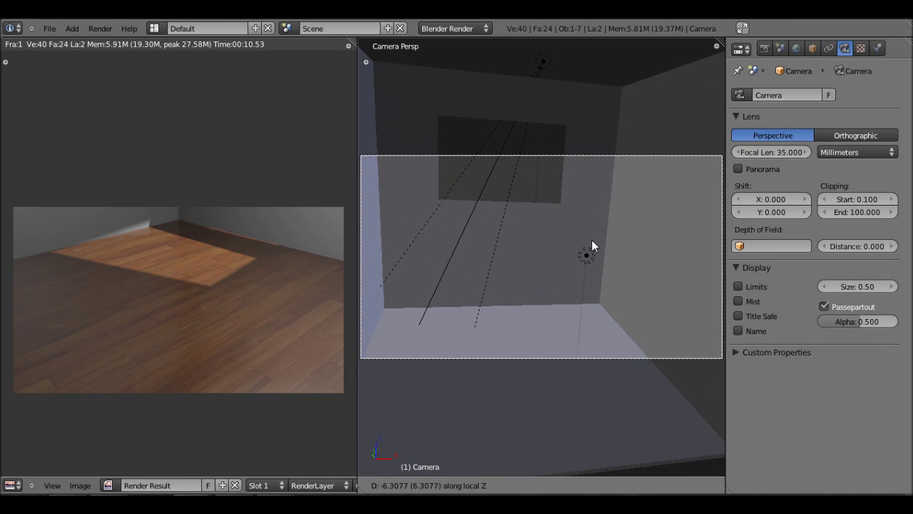
left_click(591, 239)
key("g")
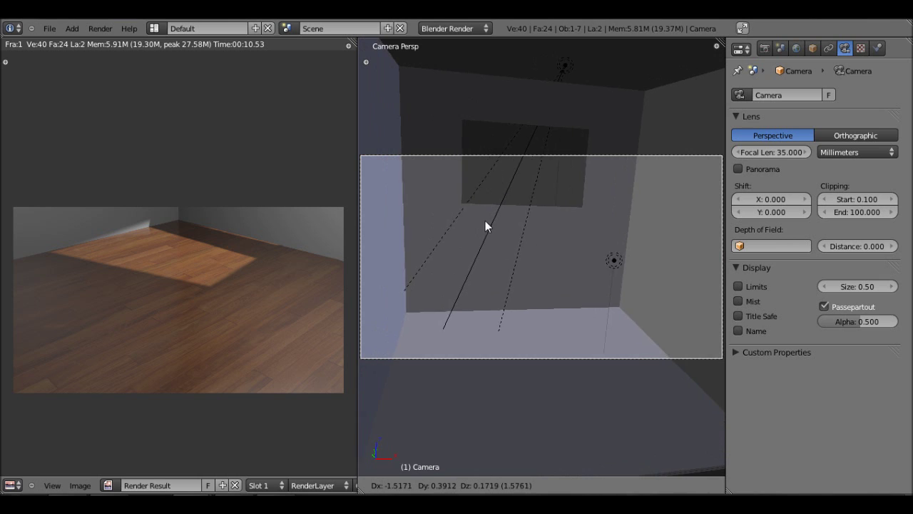
left_click(361, 257)
key("g")
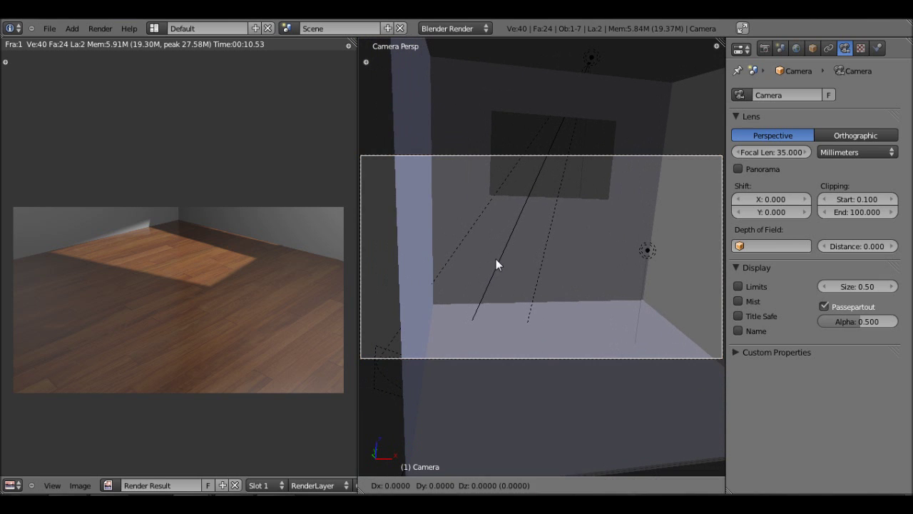
key("z")
key("z")
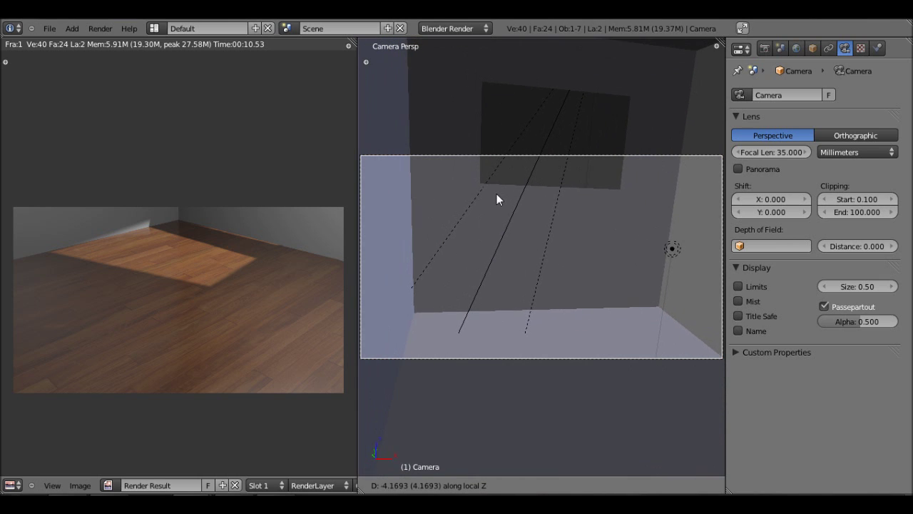
left_click(496, 195)
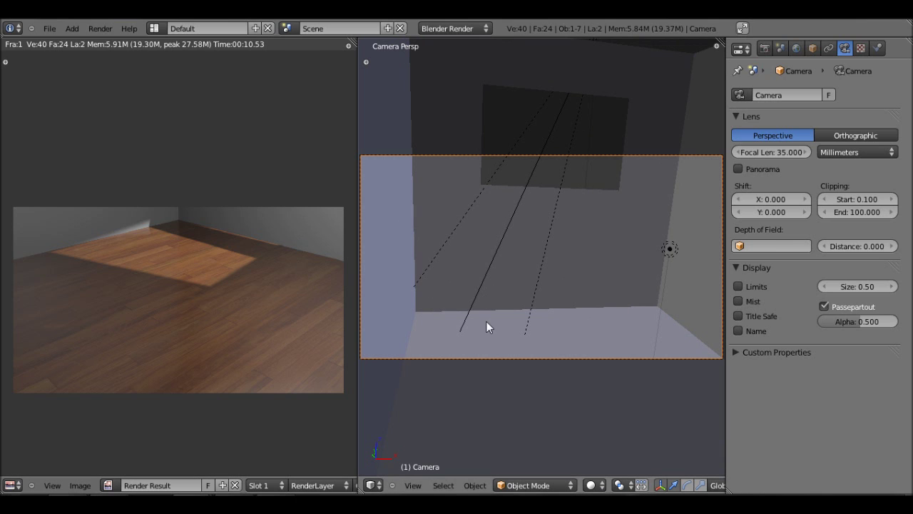
Add a Monkey mesh through the 'mon' operator search and move it into place
key("space")
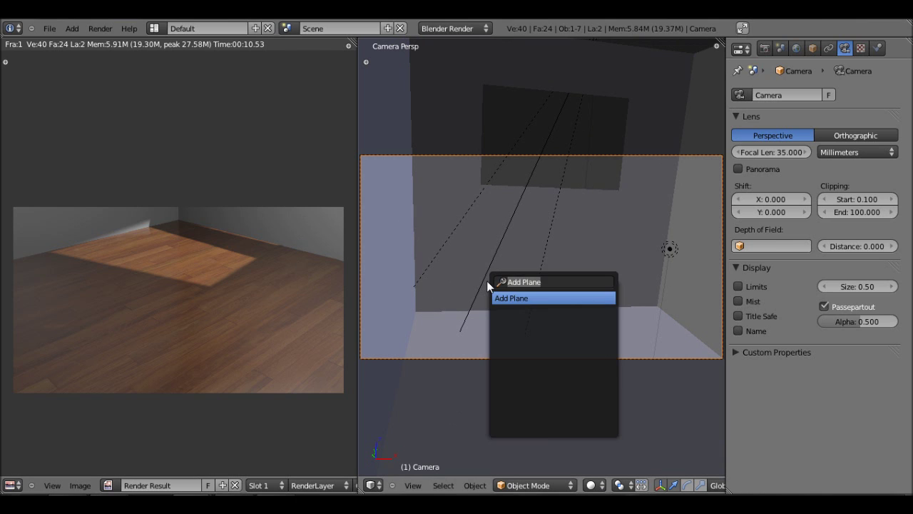
type("su")
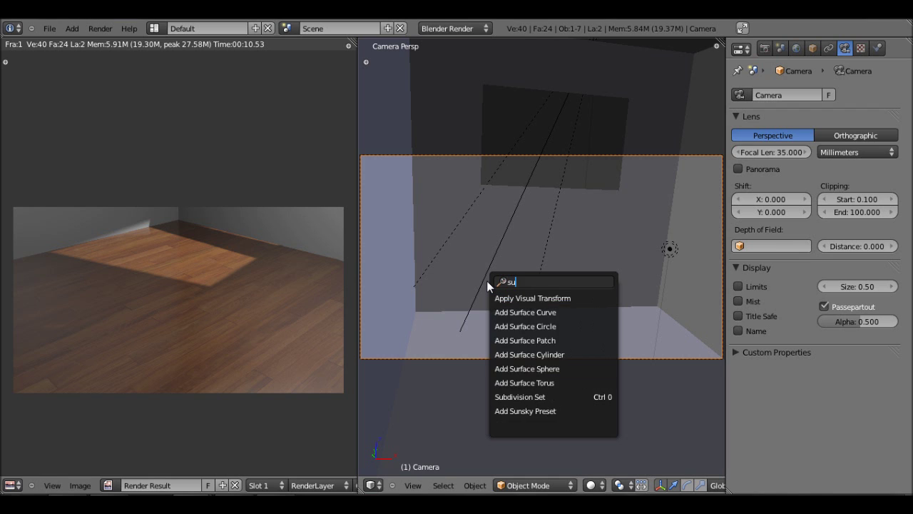
key("BackSpace")
key("BackSpace")
type("mon")
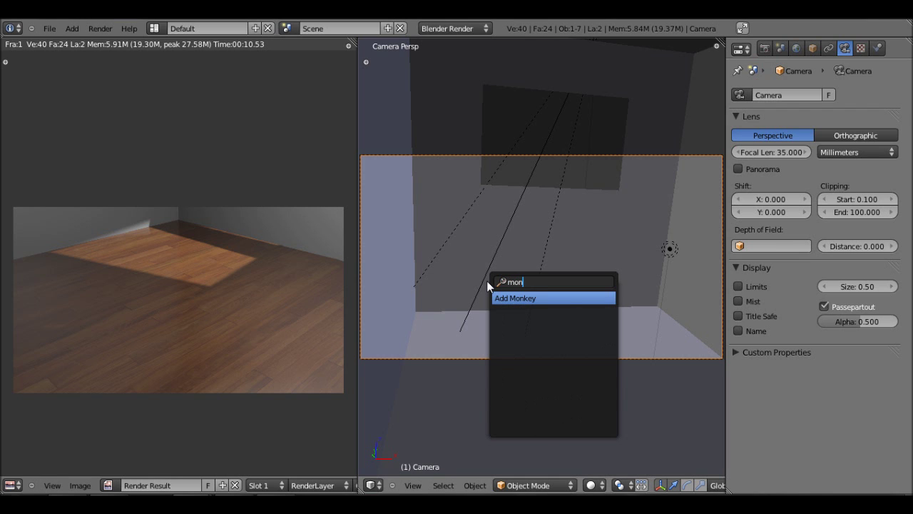
key("Return")
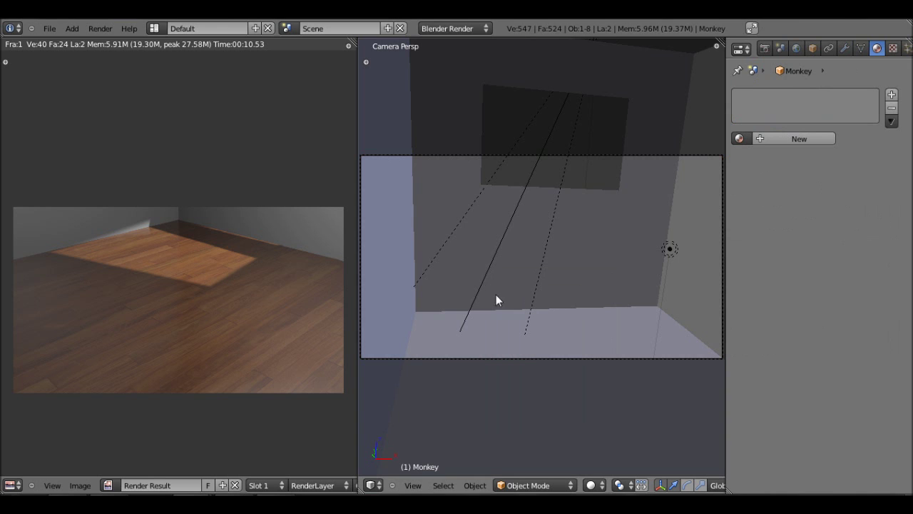
scroll(524, 278, "down", 6)
key("g")
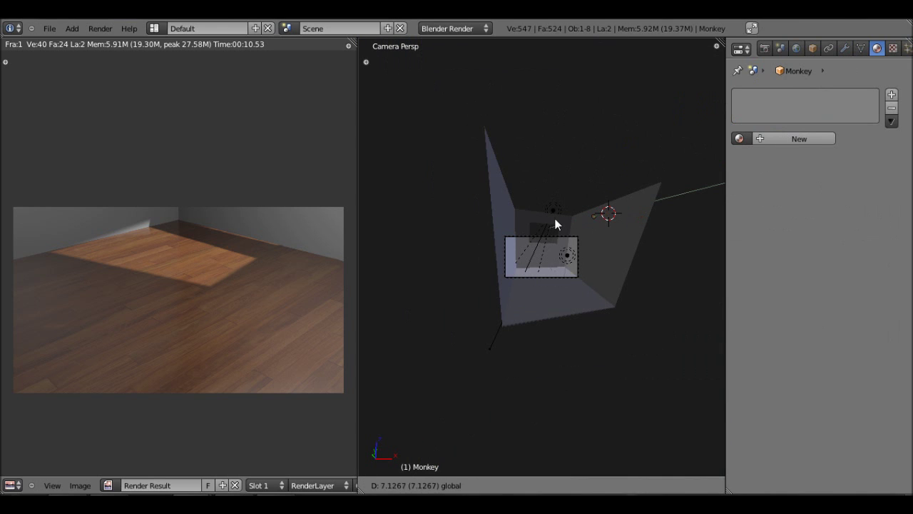
left_click(511, 234)
Orbit and zoom the view to inspect the monkey against the back wall
middle_click_drag(559, 217, 508, 330)
scroll(516, 322, "down", 5)
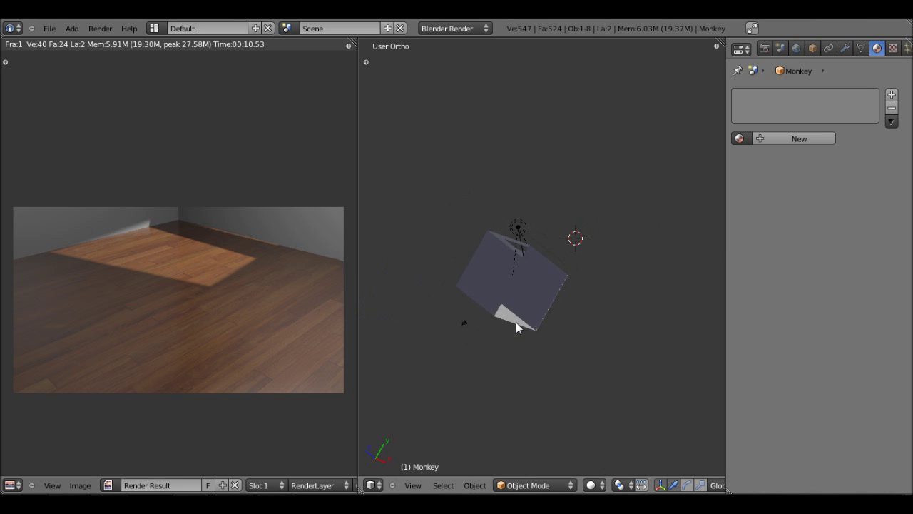
scroll(516, 322, "down", 3)
middle_click_drag(516, 321, 546, 310)
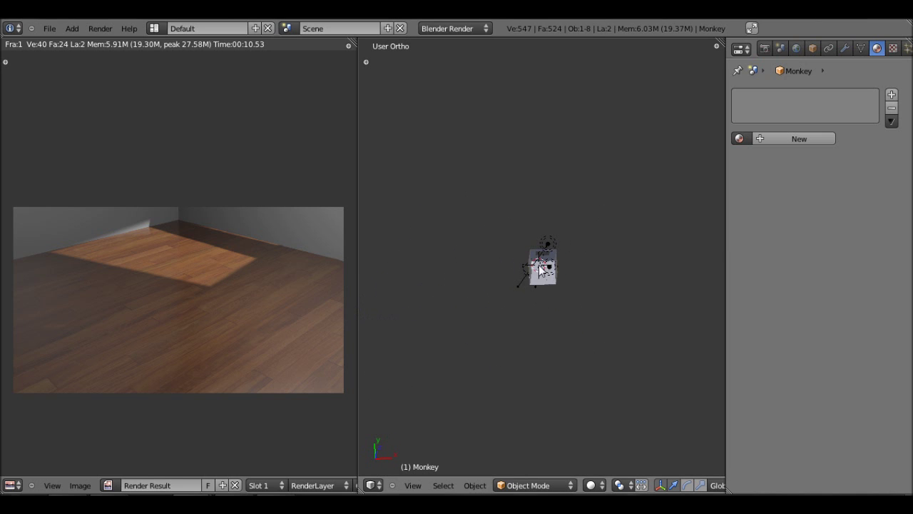
scroll(538, 303, "up", 7)
middle_click_drag(537, 301, 528, 238)
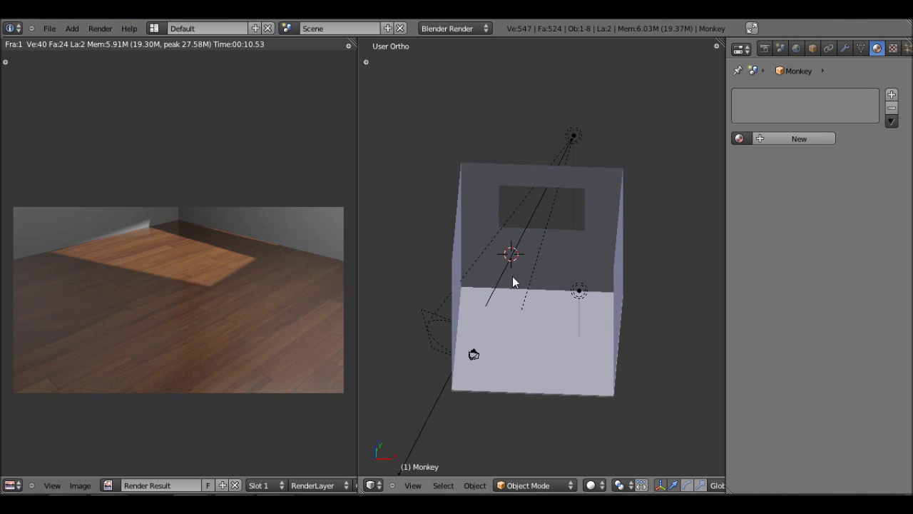
Add a second monkey (Monkey.001), lower it and scale it up
key("F3")
key("Return")
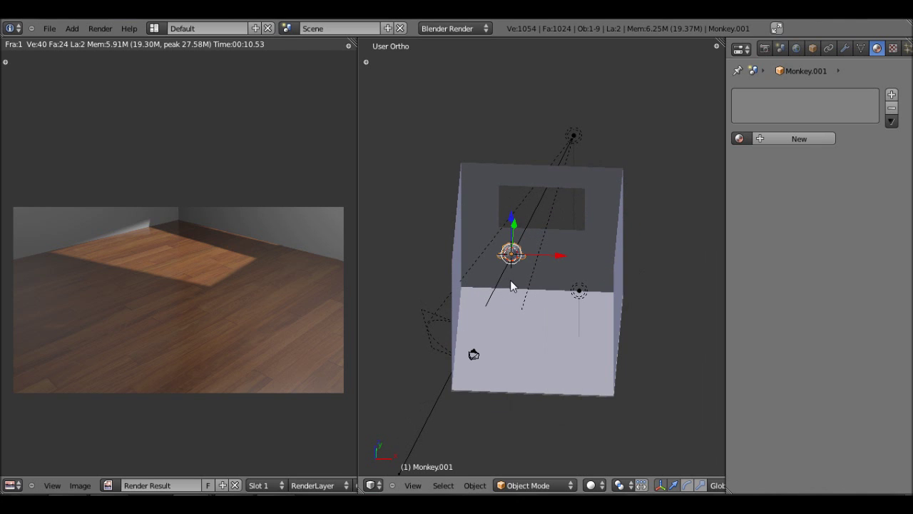
left_click_drag(512, 229, 511, 275)
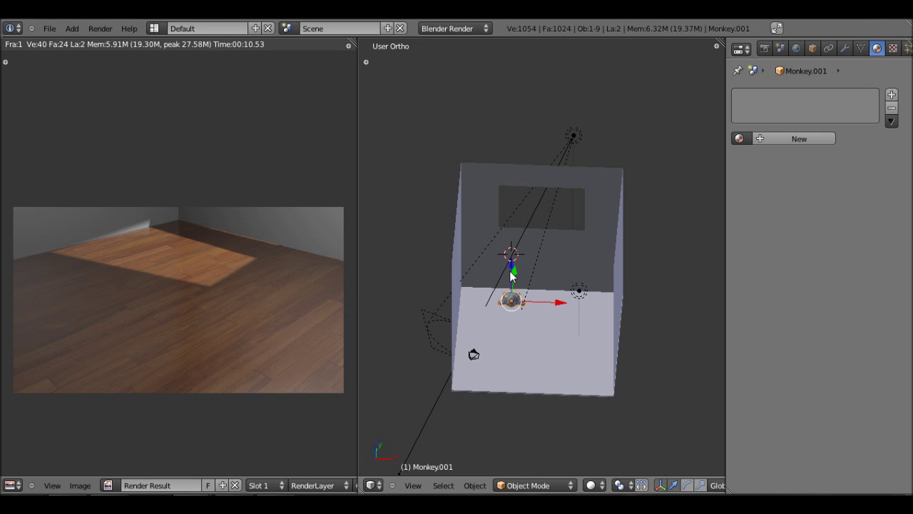
key("s")
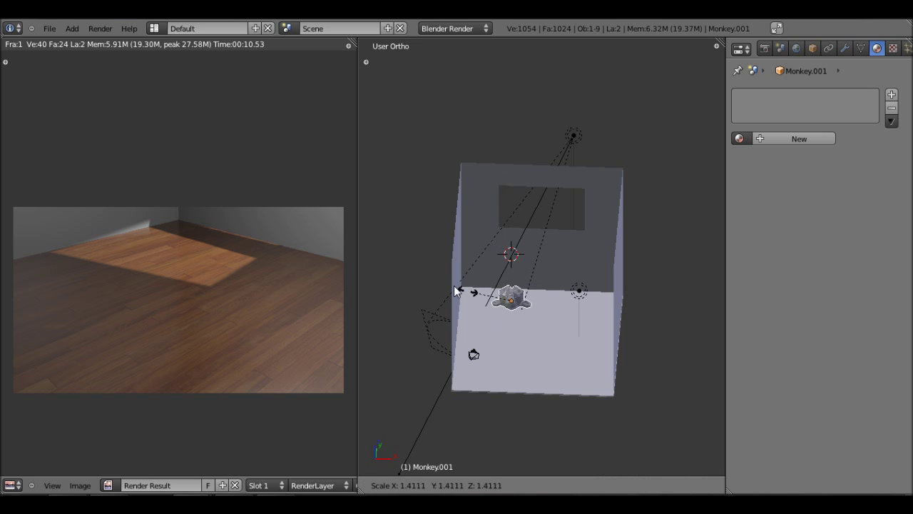
left_click(448, 285)
In camera view, rotate Monkey.001 and lower it toward the floor
key("KP_0")
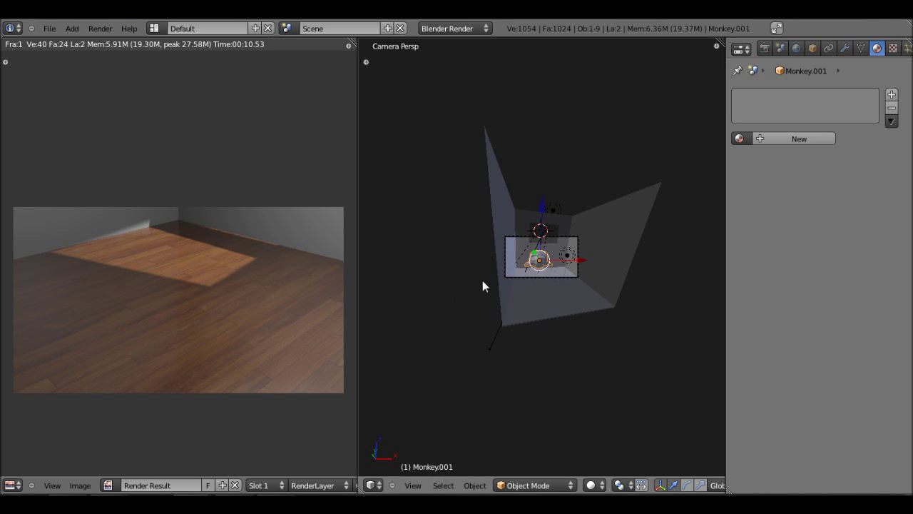
key("Home")
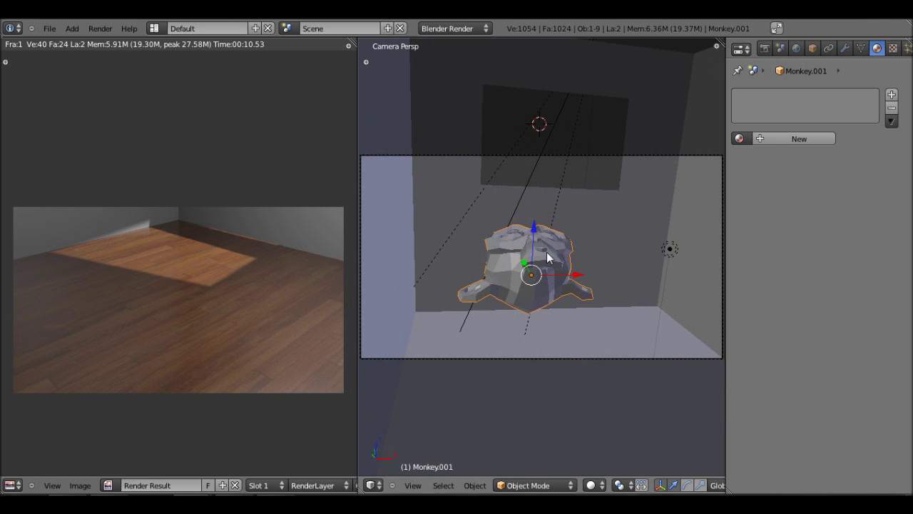
key("r")
key("r")
left_click(501, 321)
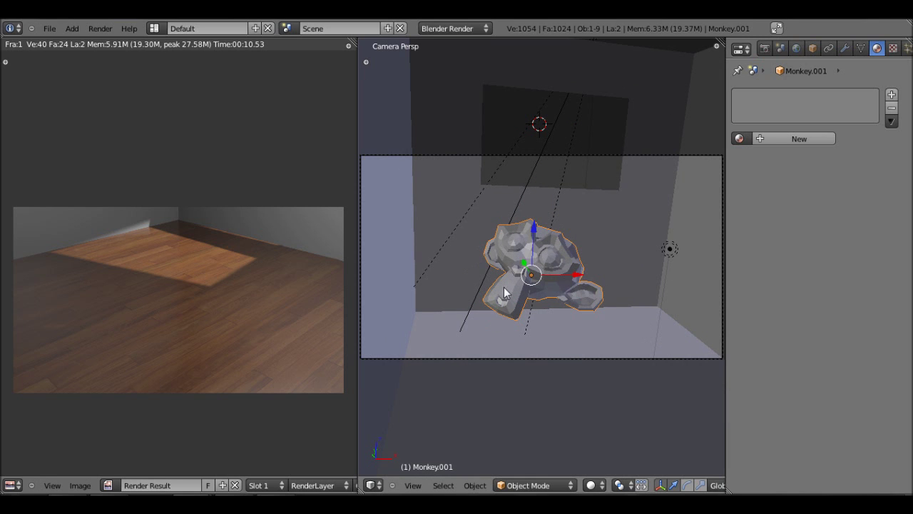
left_click_drag(530, 224, 537, 257)
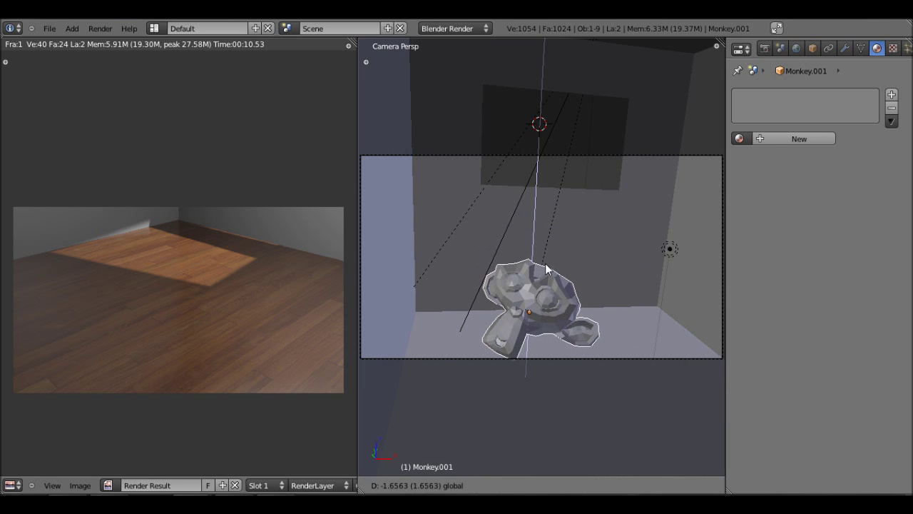
left_click(546, 269)
Shift the monkey along X toward the left wall and lower it vertically
key("g")
key("x")
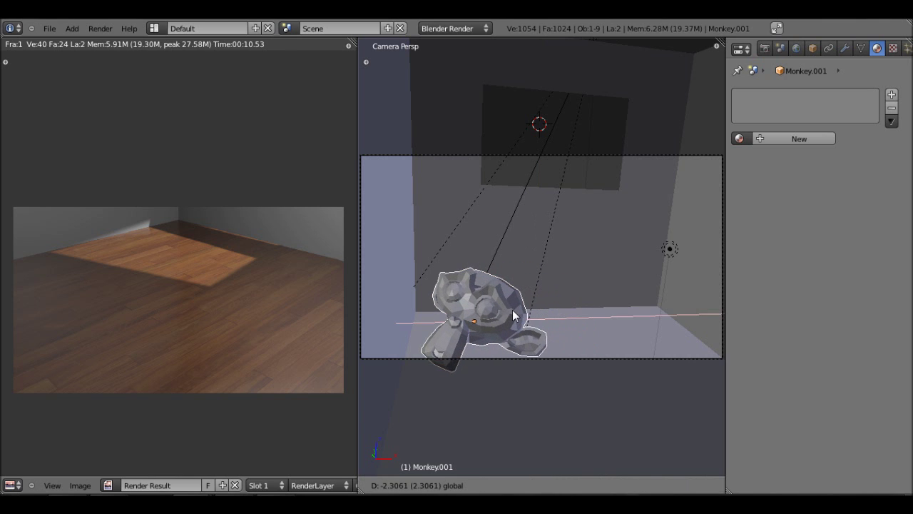
left_click(513, 315)
key("g")
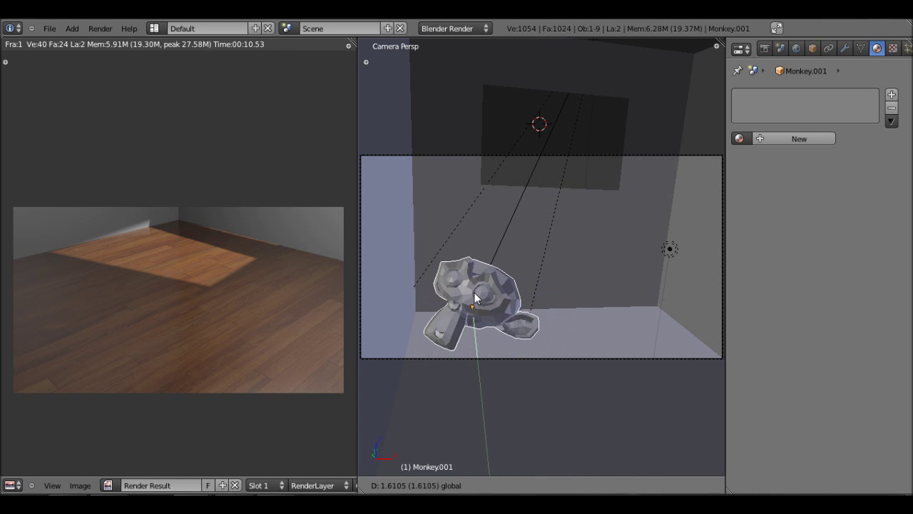
left_click(464, 300)
middle_click_drag(463, 299, 464, 326)
key("g")
key("z")
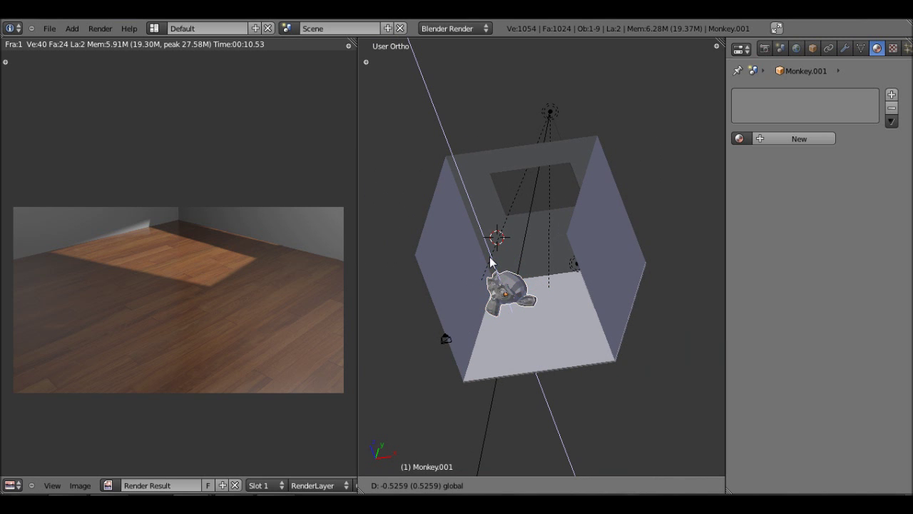
left_click(498, 267)
Turn the monkey slightly and settle it onto the wood floor
middle_click_drag(498, 289, 508, 308)
key("r")
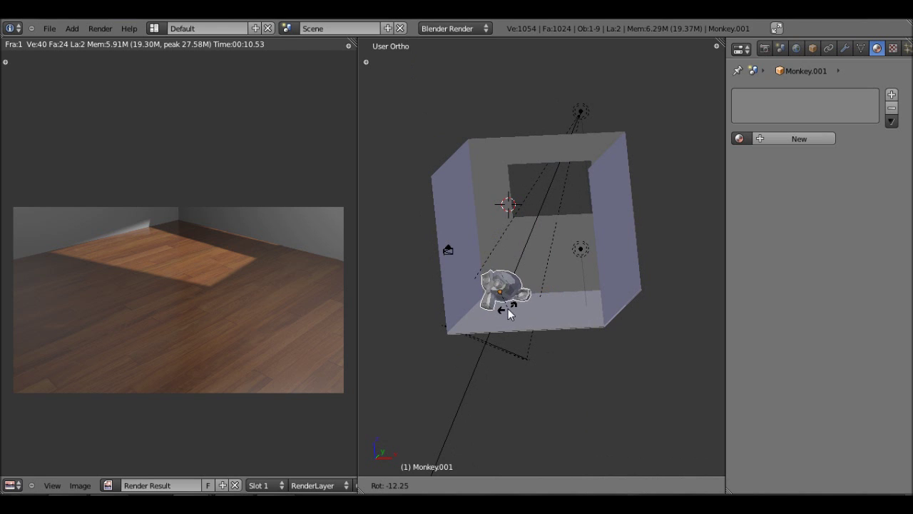
left_click(505, 312)
middle_click_drag(505, 312, 507, 276)
scroll(507, 276, "up", 5)
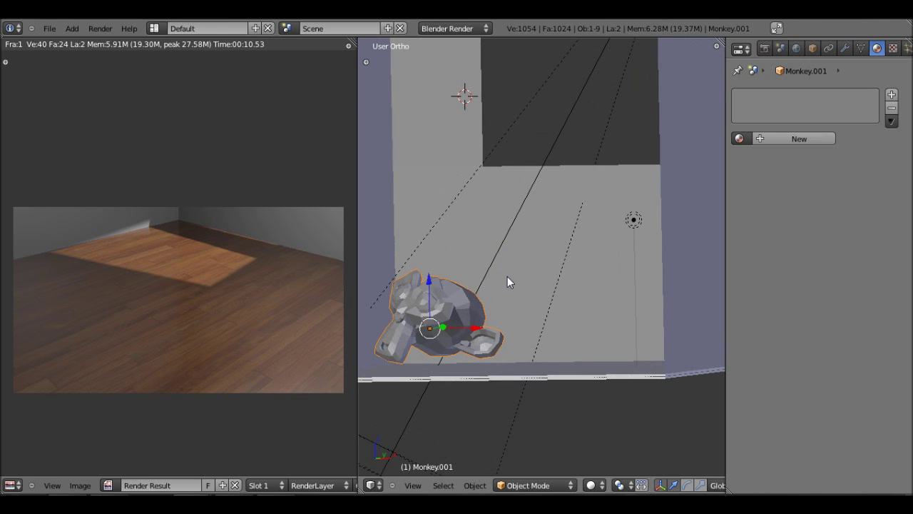
key("g")
key("z")
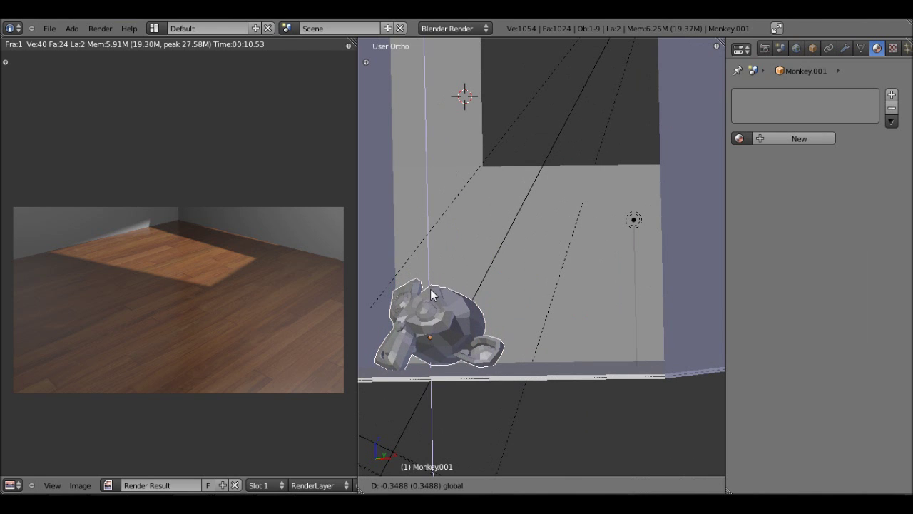
left_click(454, 298)
Nudge the camera to reframe the shot around the monkey
key("KP_0")
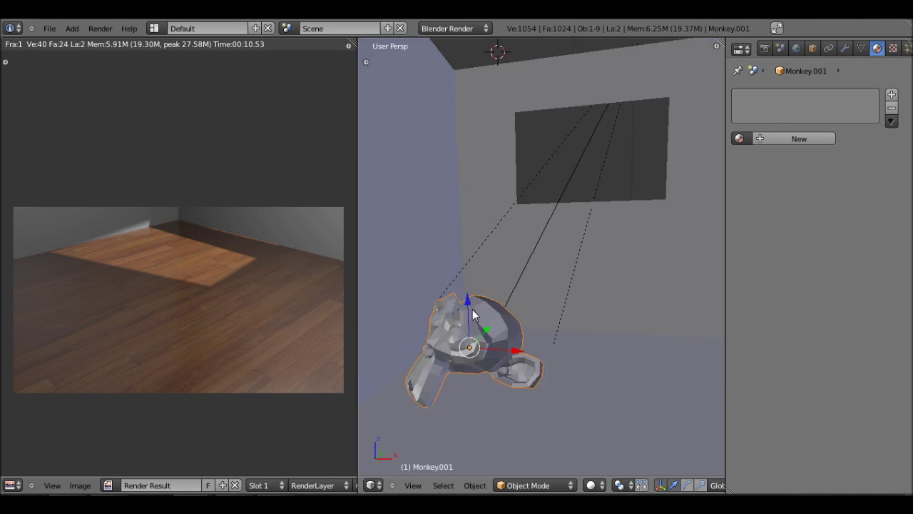
right_click(505, 361)
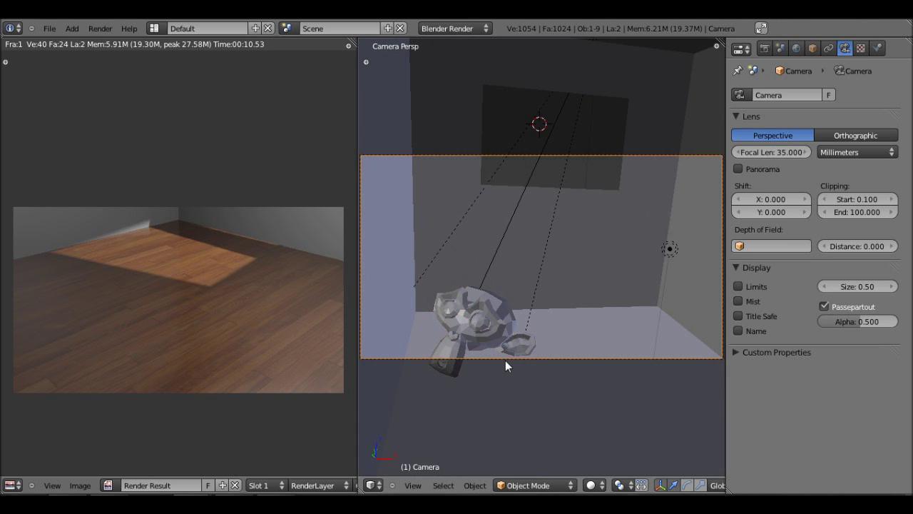
key("g")
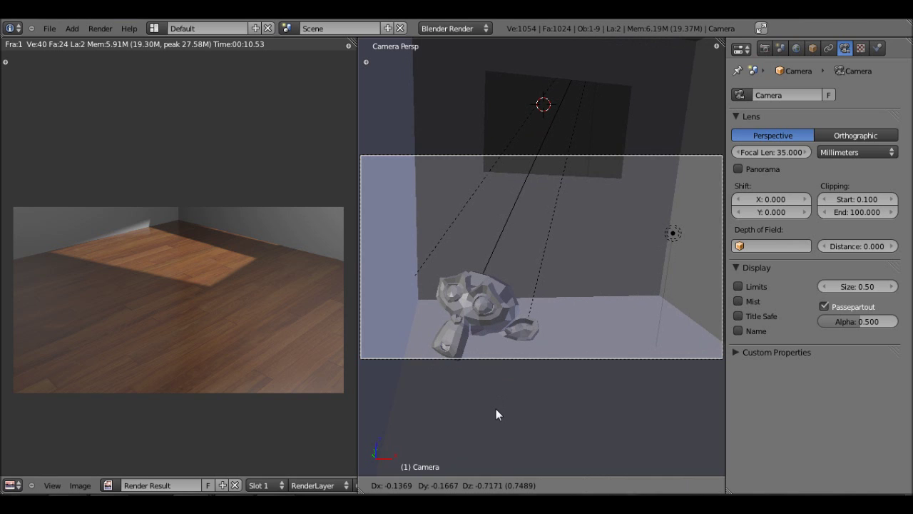
left_click(495, 409)
Render the room, then give Monkey.001 a slight trackball tilt
key("F12")
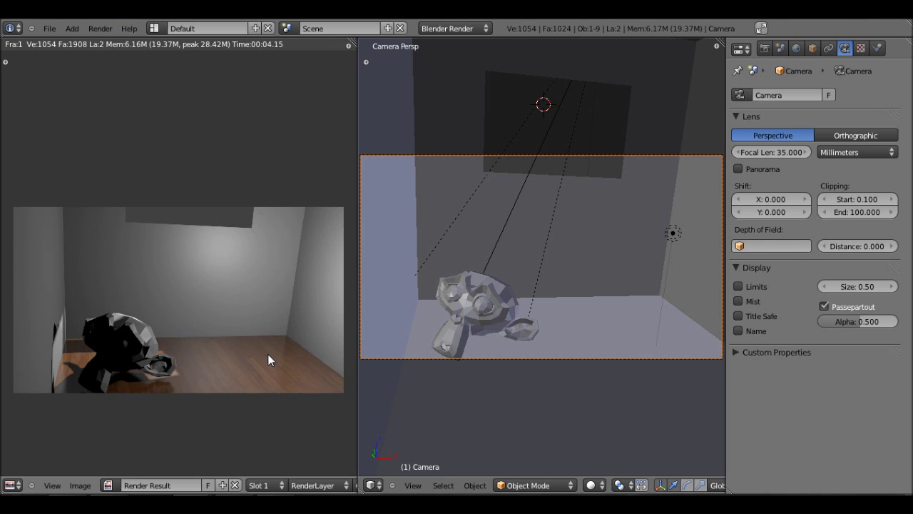
right_click(457, 325)
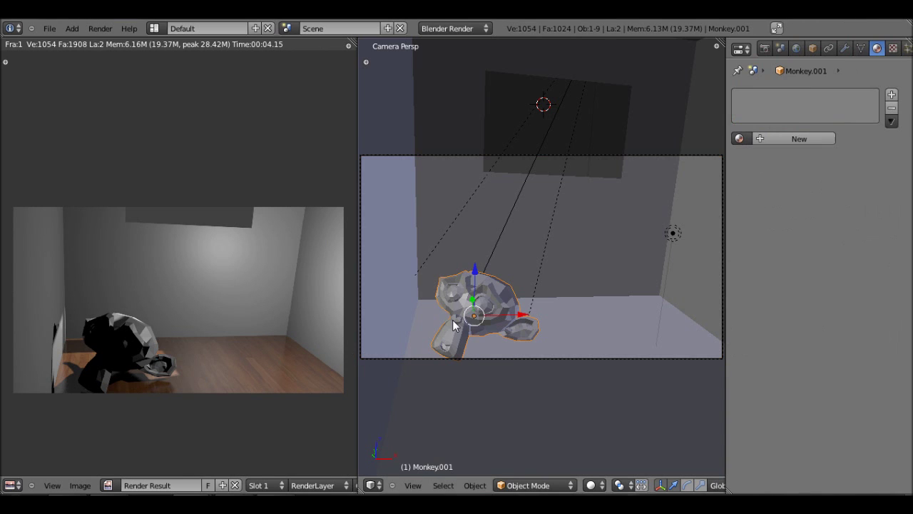
key("r")
key("r")
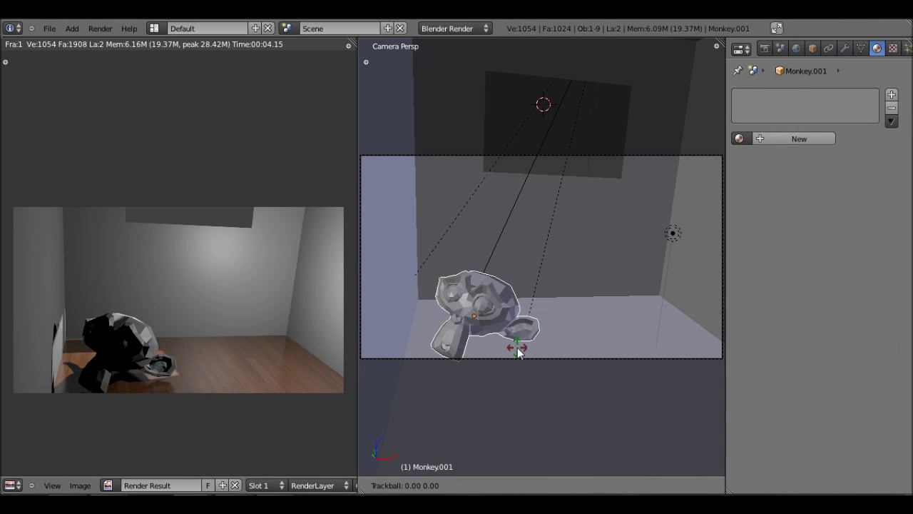
left_click(532, 353)
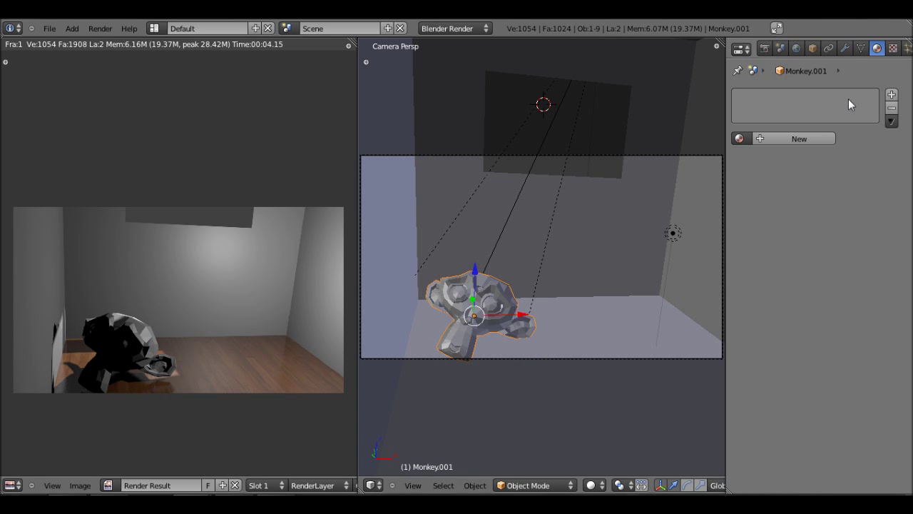
Set the World horizon colour to near-white (0.926 grey)
left_click(797, 48)
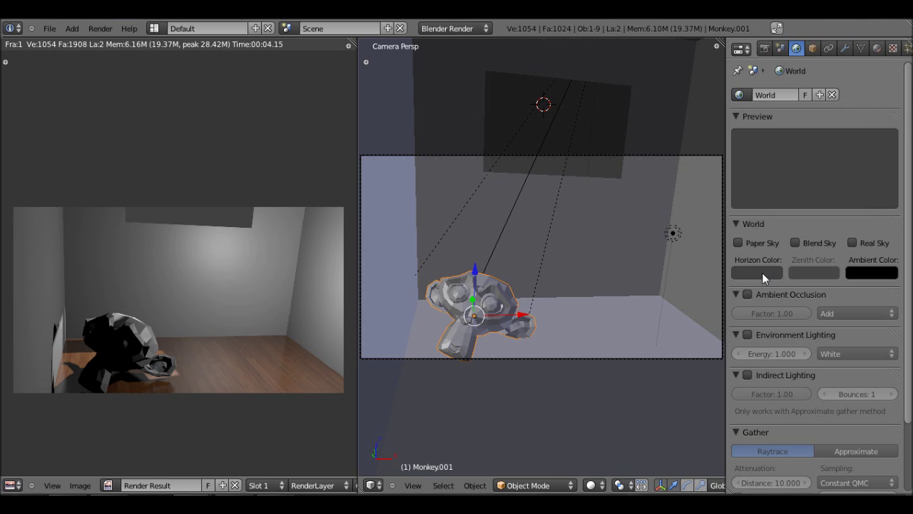
left_click(762, 272)
left_click_drag(847, 168, 849, 97)
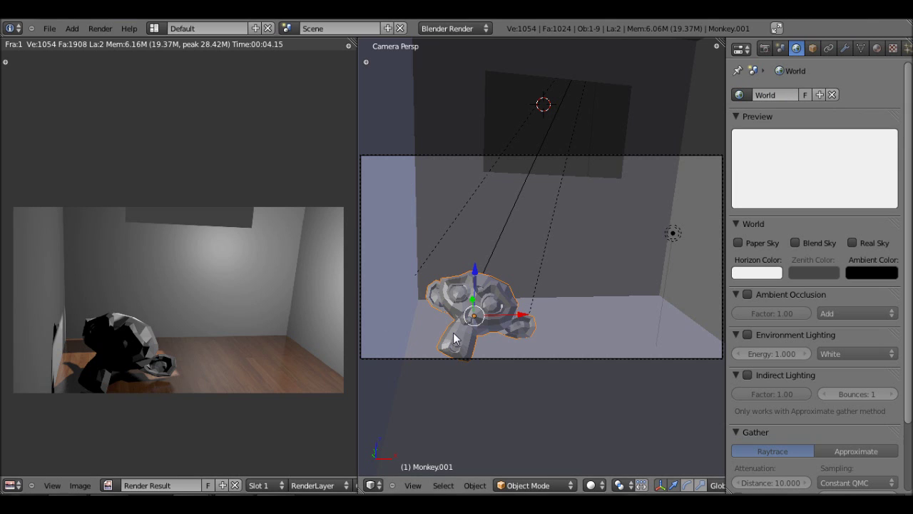
right_click(543, 227)
Select the spot lamp and widen its Spot Size to 25°
right_click(550, 230)
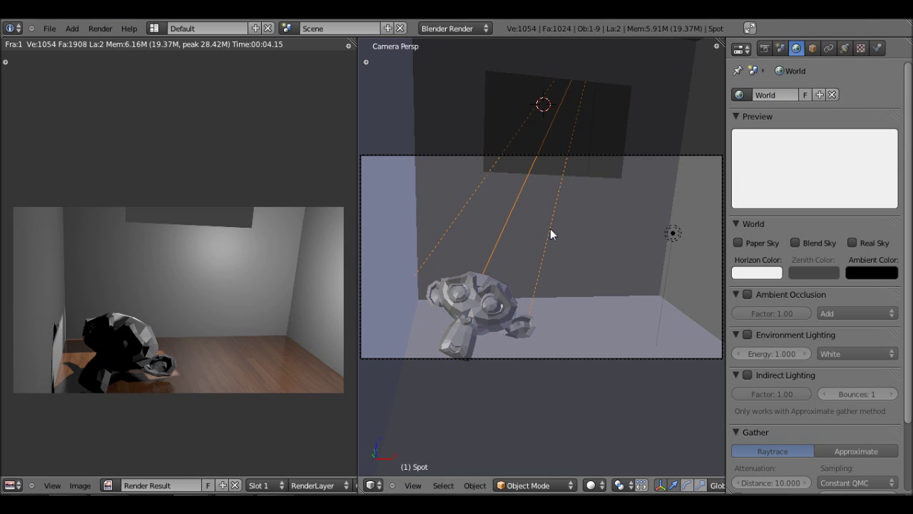
scroll(813, 214, "down", 4)
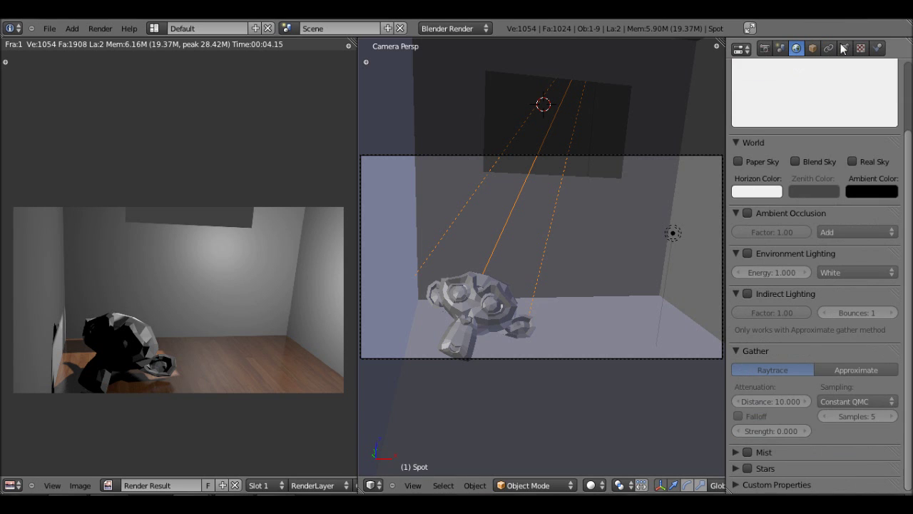
left_click(845, 47)
scroll(824, 272, "down", 5)
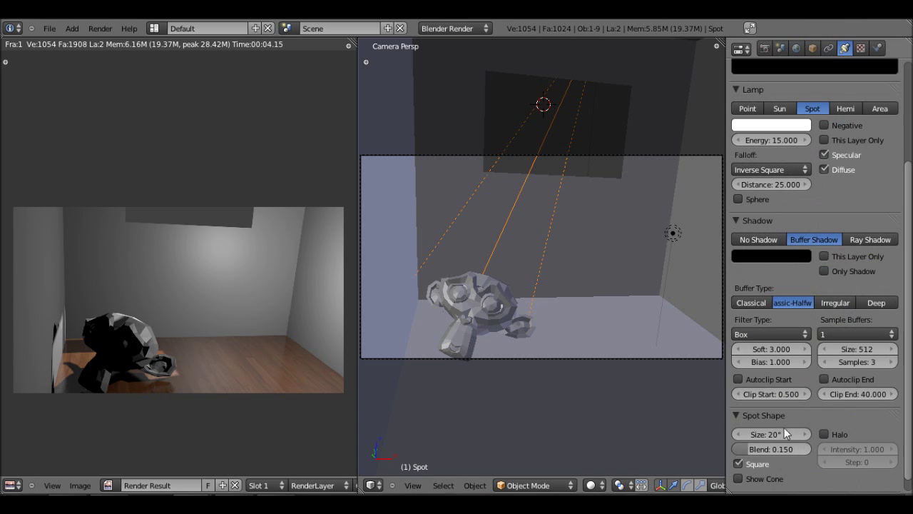
left_click_drag(774, 435, 783, 436)
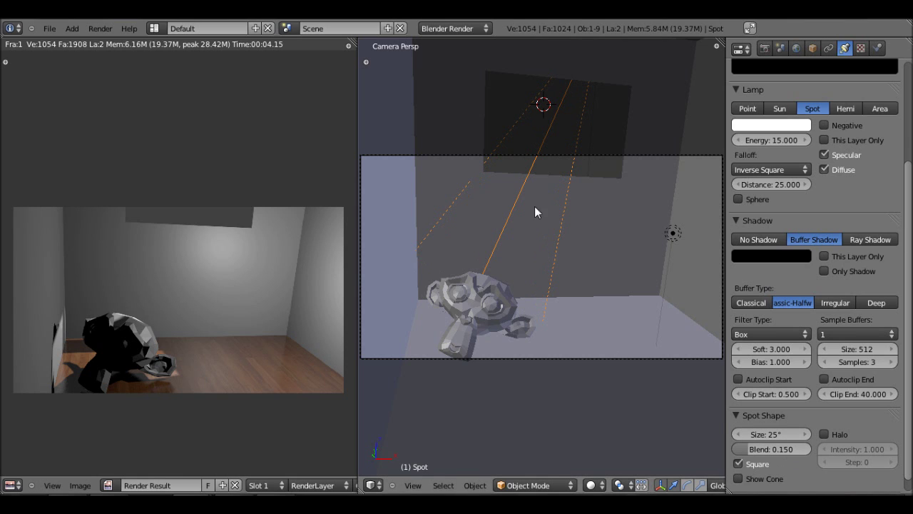
Re-aim the spotlight and render the room again
key("r")
key("r")
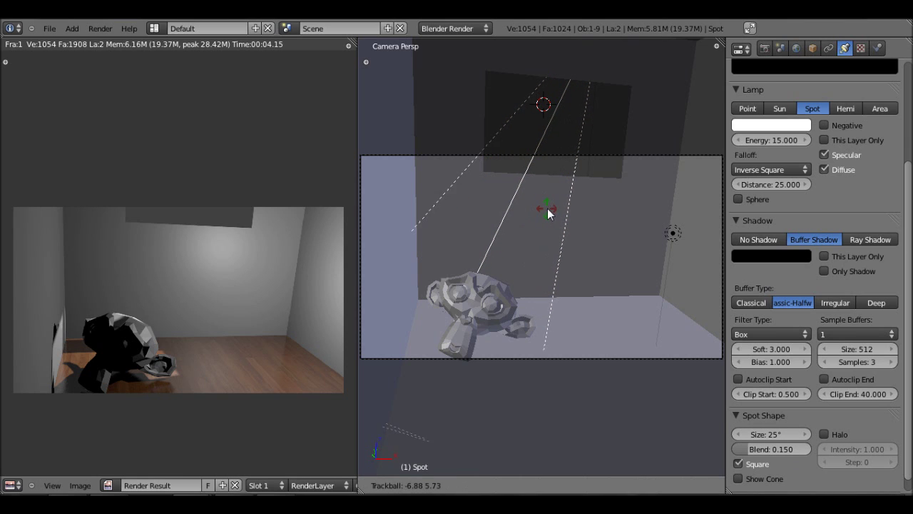
left_click(549, 209)
key("F12")
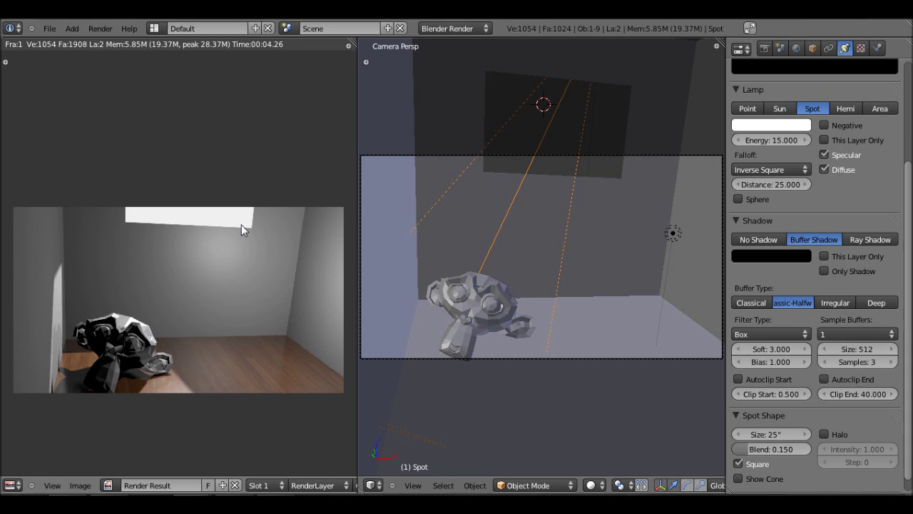
Select the monkey and switch its shading from flat to smooth
right_click(470, 314)
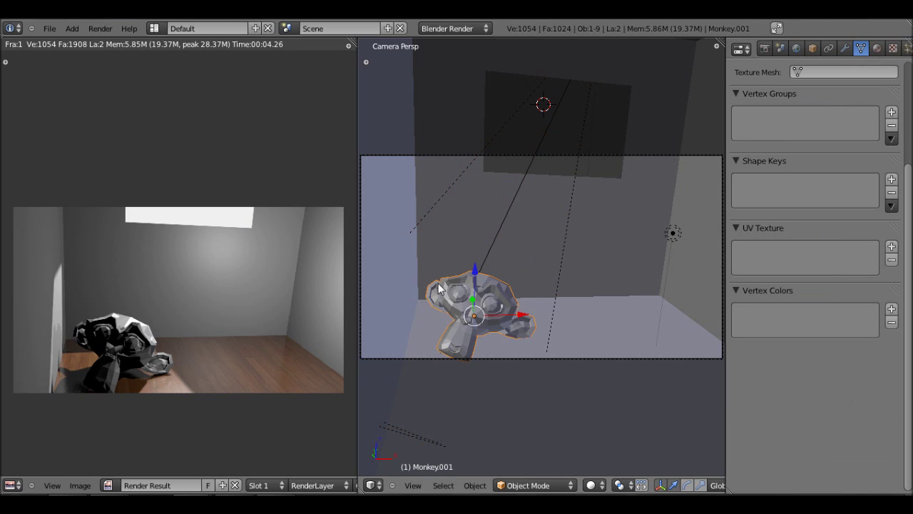
key("t")
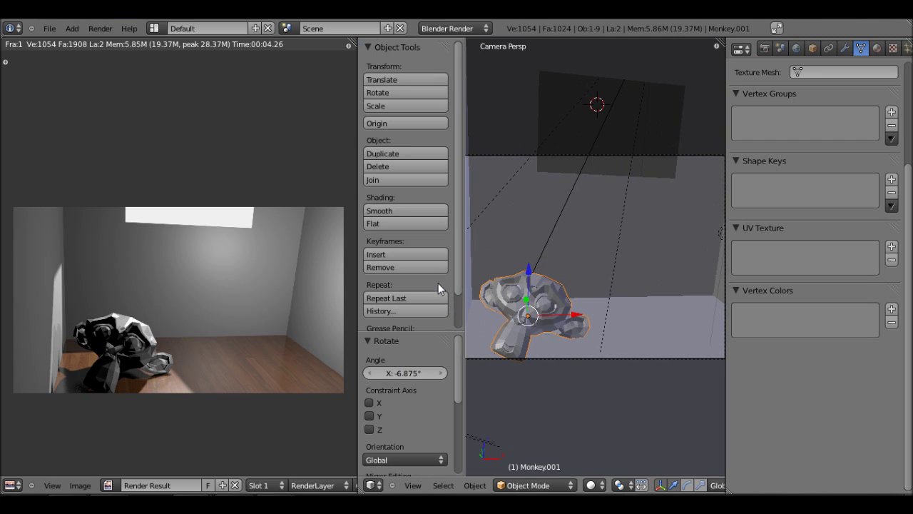
left_click(398, 217)
left_click(400, 210)
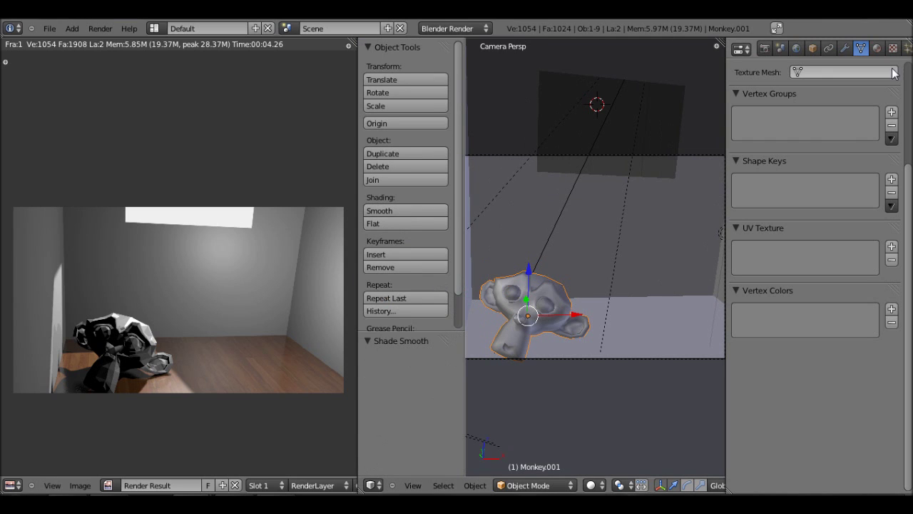
Add a Catmull-Clark Subdivision Surface modifier to the monkey, view 1 and render 3
left_click(845, 48)
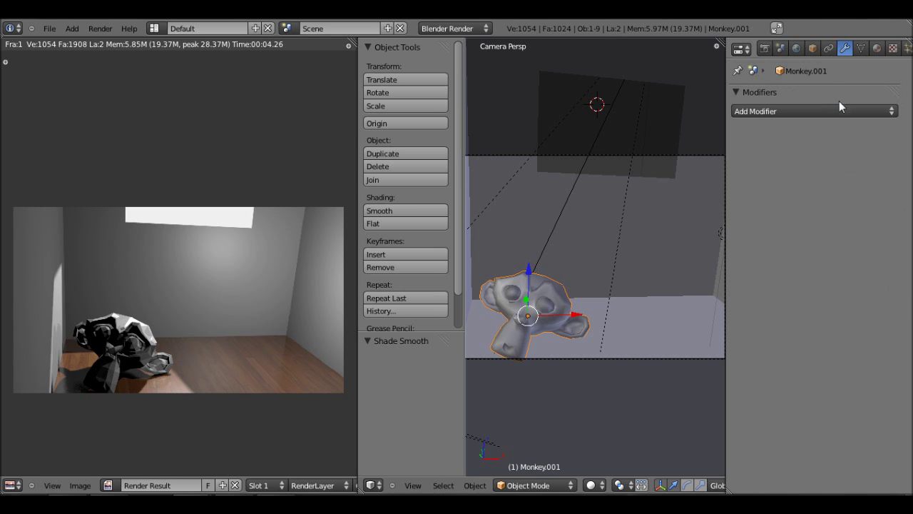
left_click(764, 114)
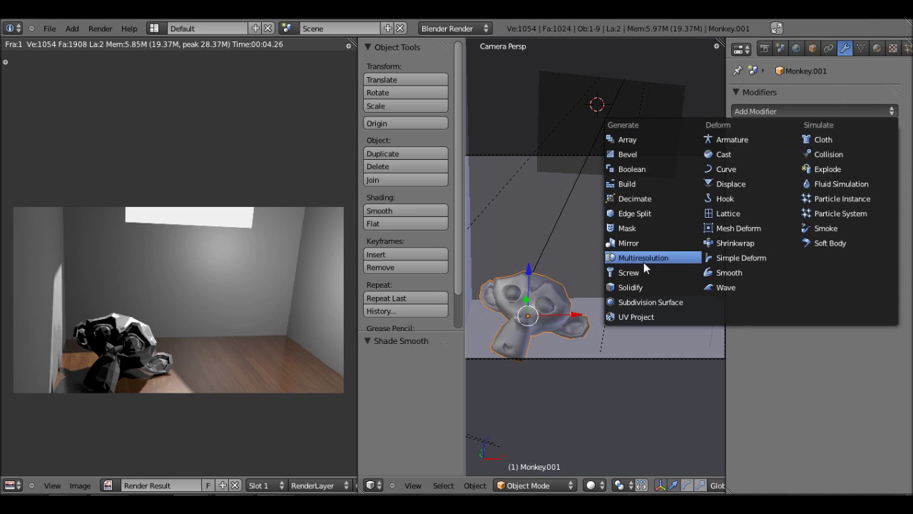
left_click(678, 306)
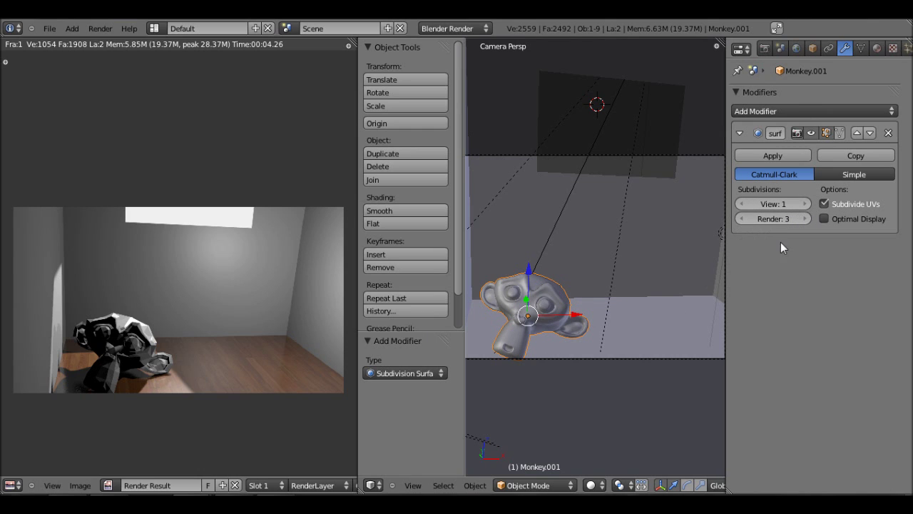
Create a new material for the monkey and enable mirror reflections
left_click(874, 49)
left_click(798, 140)
scroll(799, 214, "down", 8)
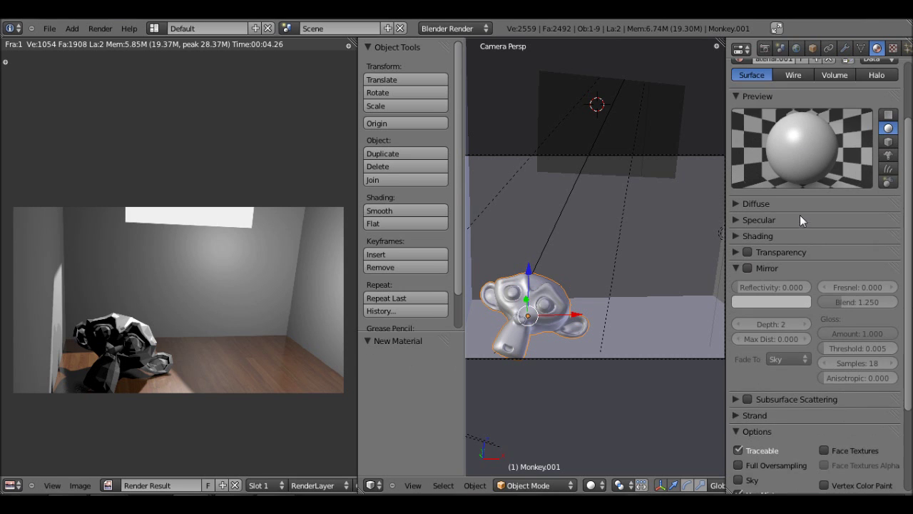
left_click(747, 187)
left_click_drag(752, 205, 794, 221)
Set mirror reflectivity to 0.513 and gloss to about 0.966, then render with F12
scroll(789, 178, "up", 2)
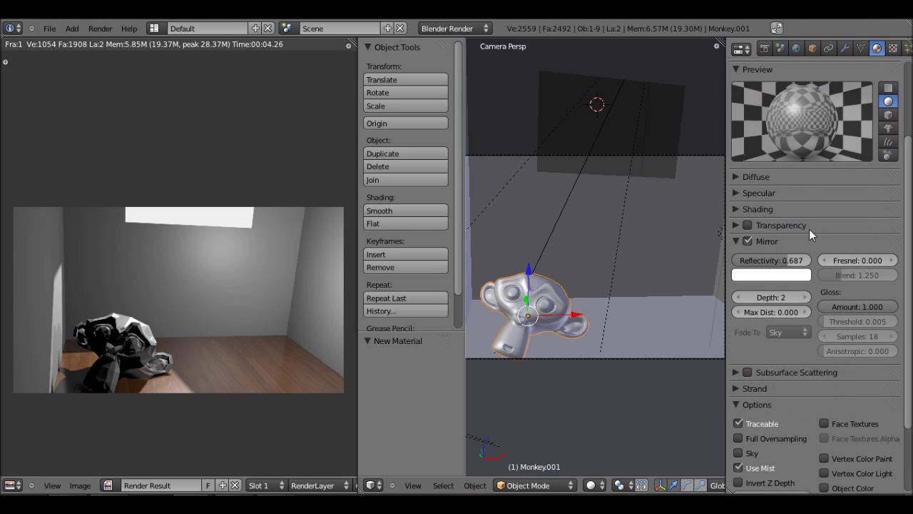
left_click_drag(807, 261, 772, 263)
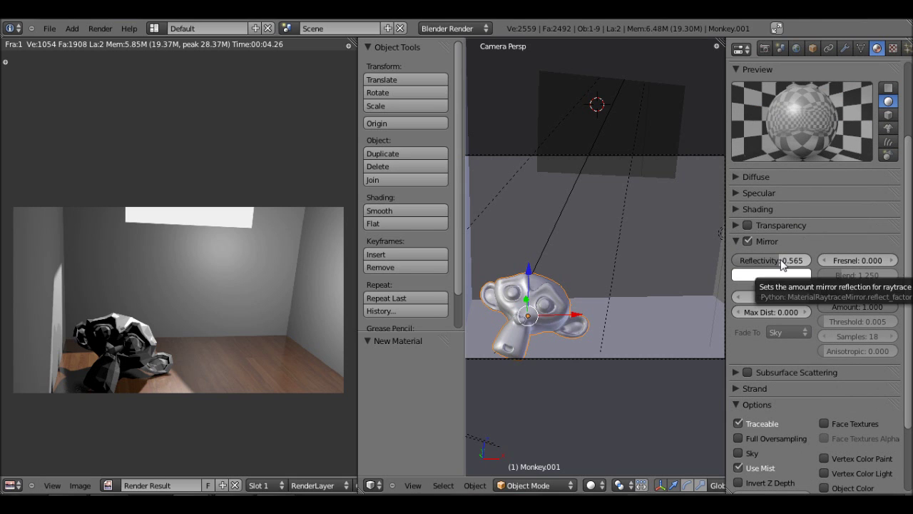
left_click_drag(865, 304, 859, 304)
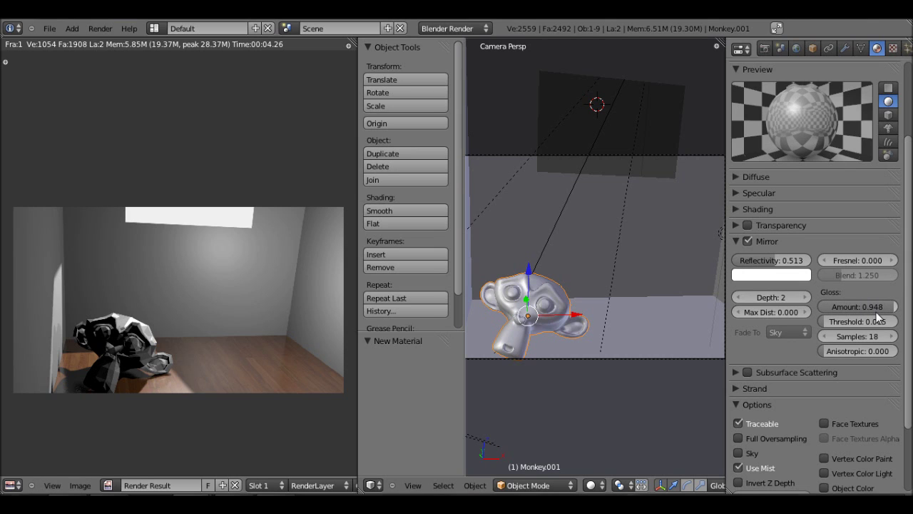
left_click_drag(873, 309, 882, 311)
key("F12")
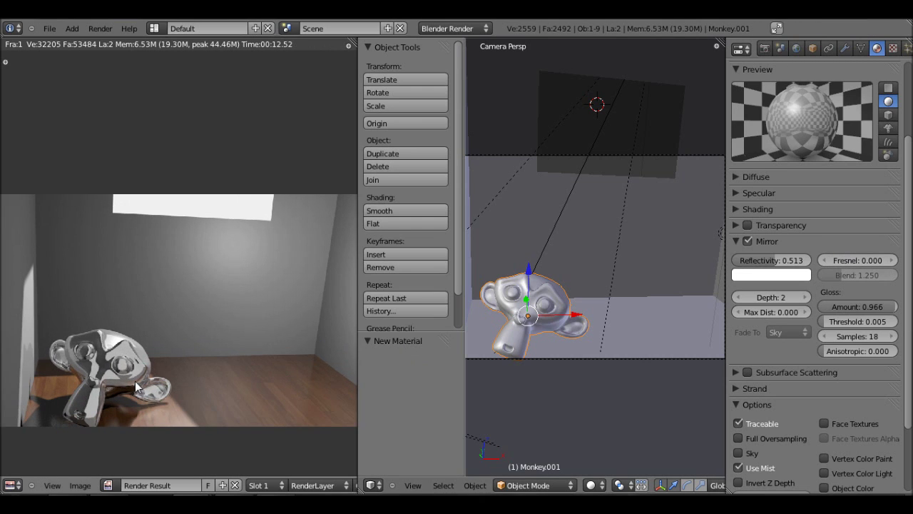
key("j")
key("j")
scroll(135, 381, "up", 4)
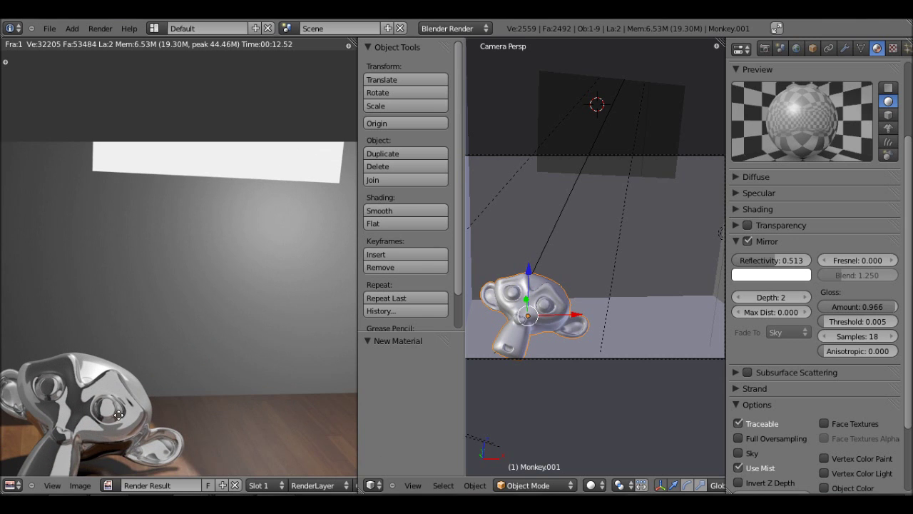
scroll(145, 344, "down", 2)
middle_click_drag(144, 344, 215, 341)
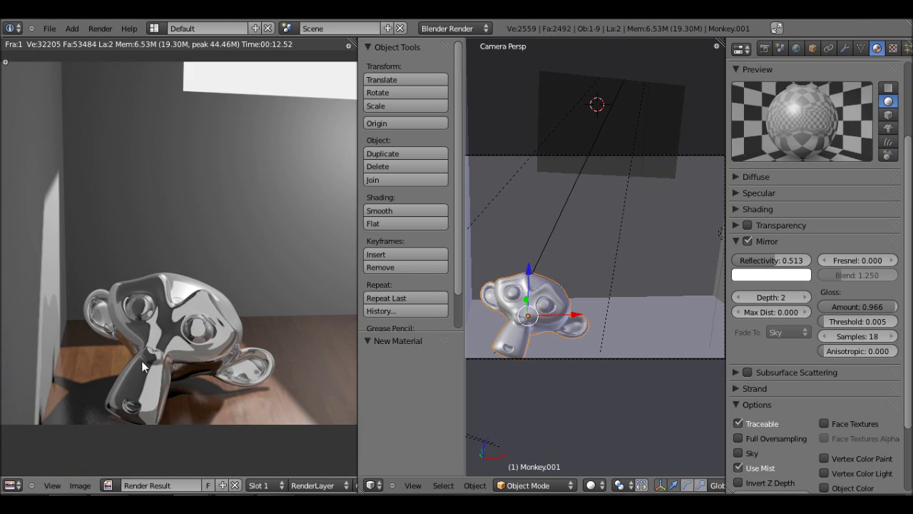
scroll(141, 360, "up", 3)
scroll(141, 362, "down", 3)
middle_click_drag(217, 380, 56, 433)
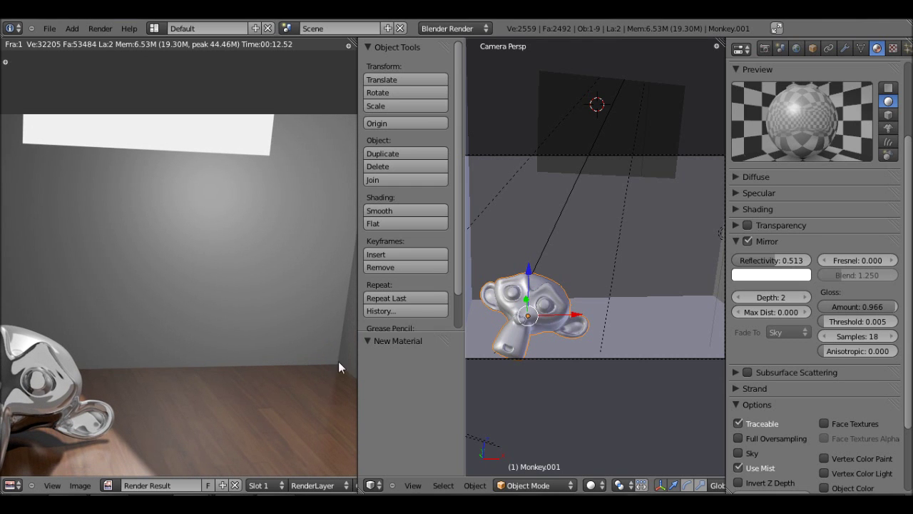
middle_click_drag(77, 403, 29, 355)
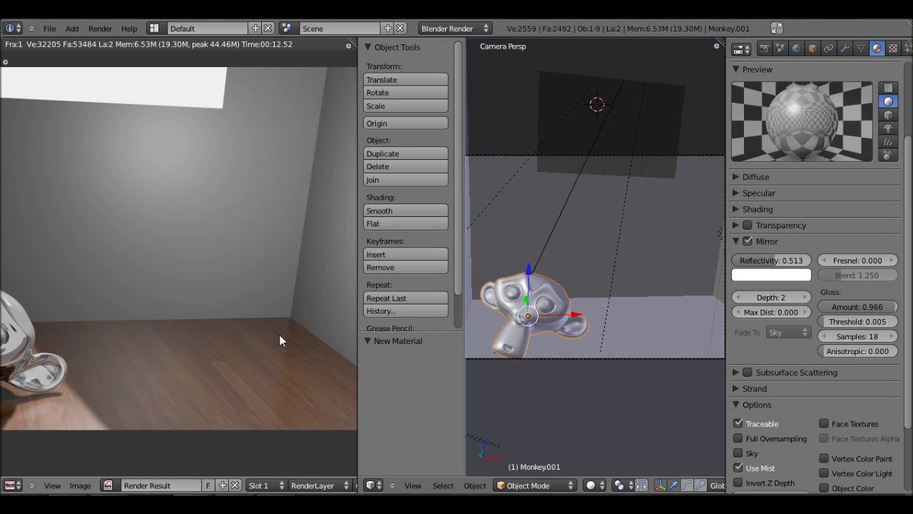
middle_click_drag(301, 323, 160, 332)
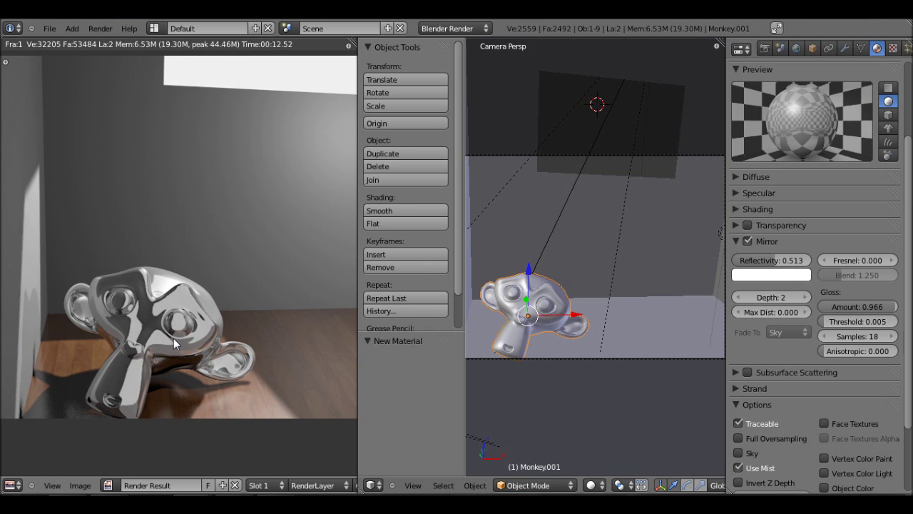
middle_click_drag(142, 341, 83, 331)
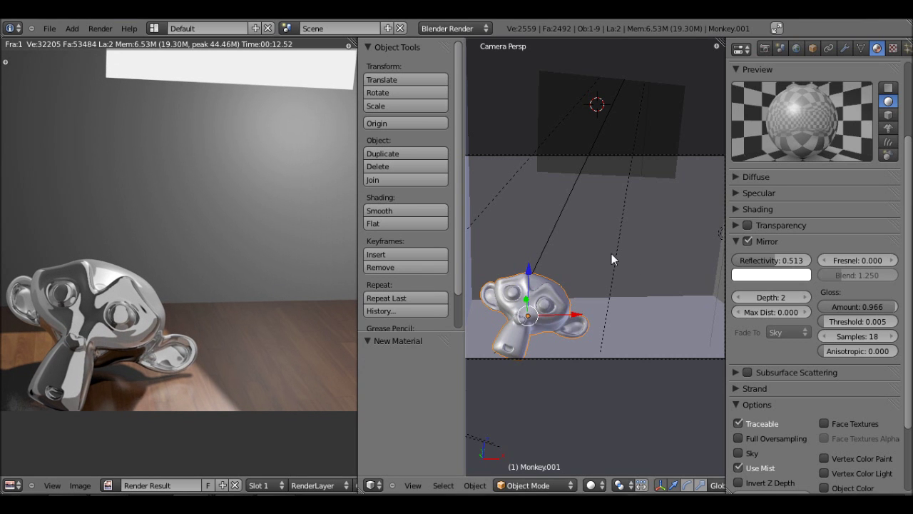
scroll(611, 254, "down", 1)
Select the point lamp, move it along Y, and re-render the scene
left_click(691, 234)
right_click(695, 237)
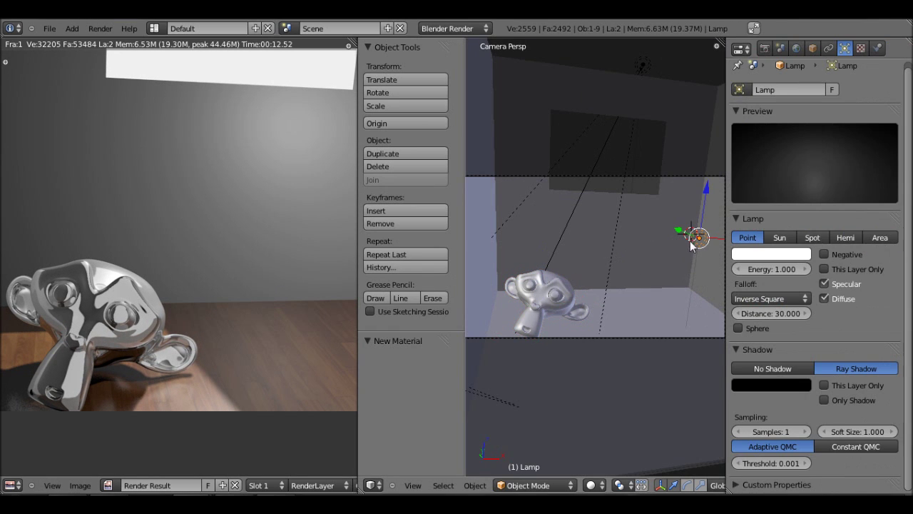
key("g")
key("y")
left_click(666, 234)
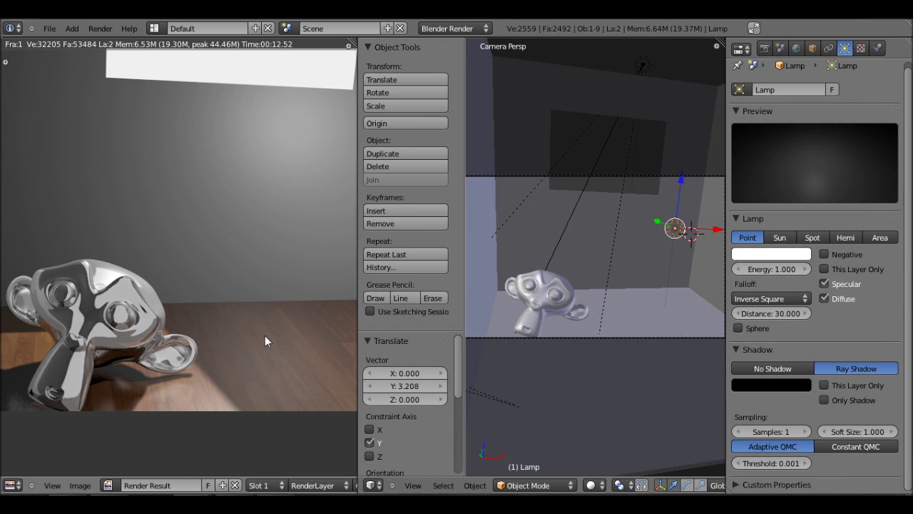
key("F12")
scroll(265, 335, "down", 3)
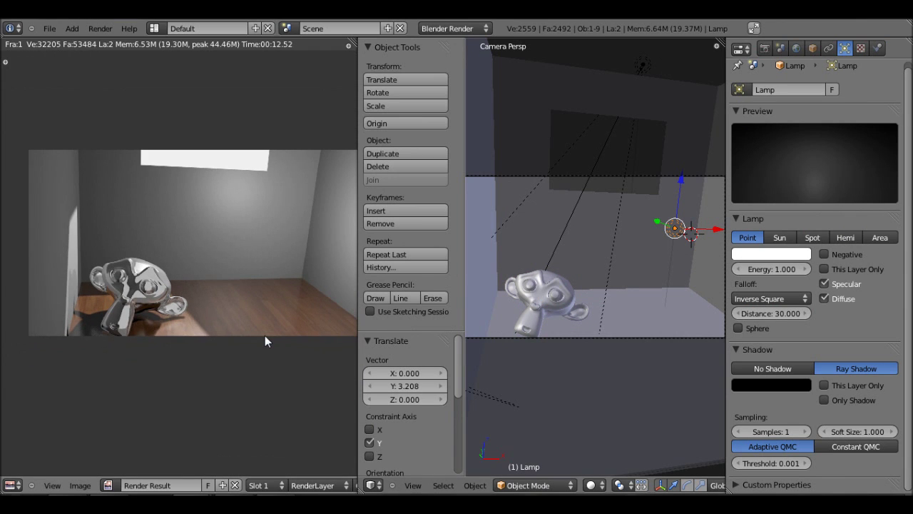
key("F12")
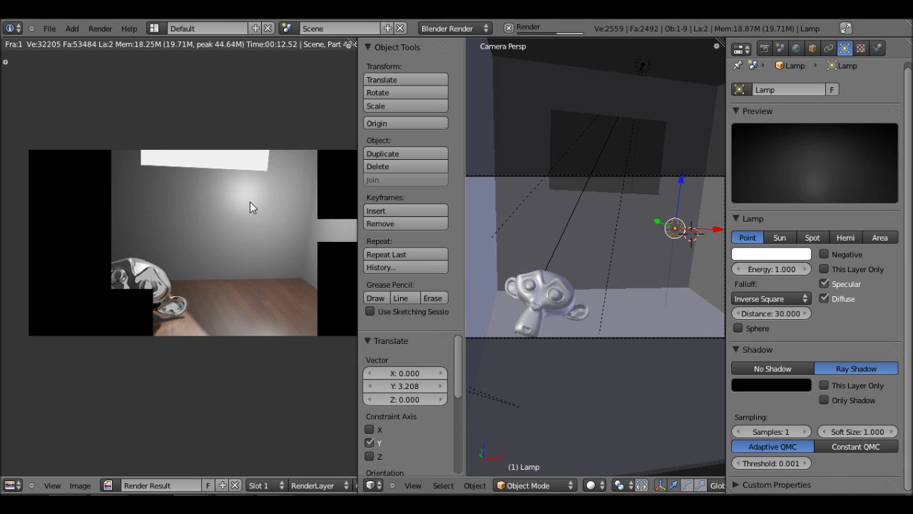
Raise the lamp vertically along Z, settling its height at 1.075
key("g")
key("z")
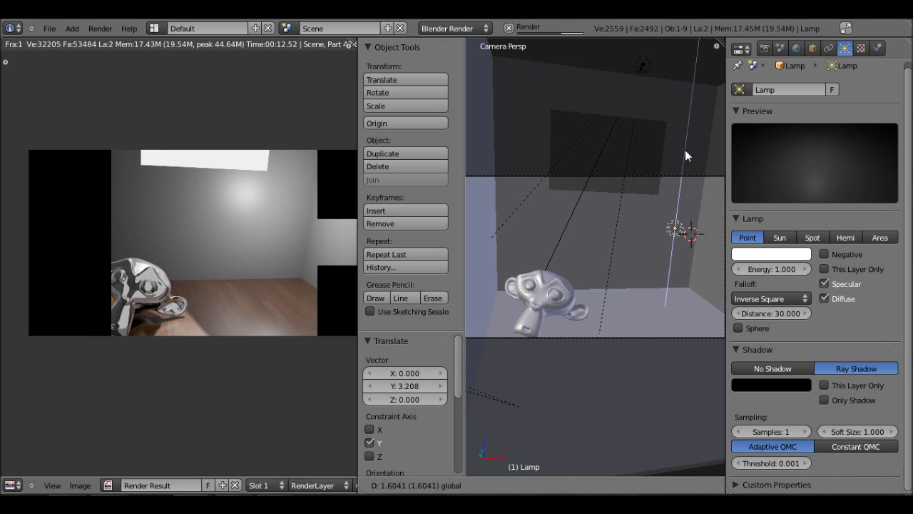
left_click(685, 209)
key("g")
key("z")
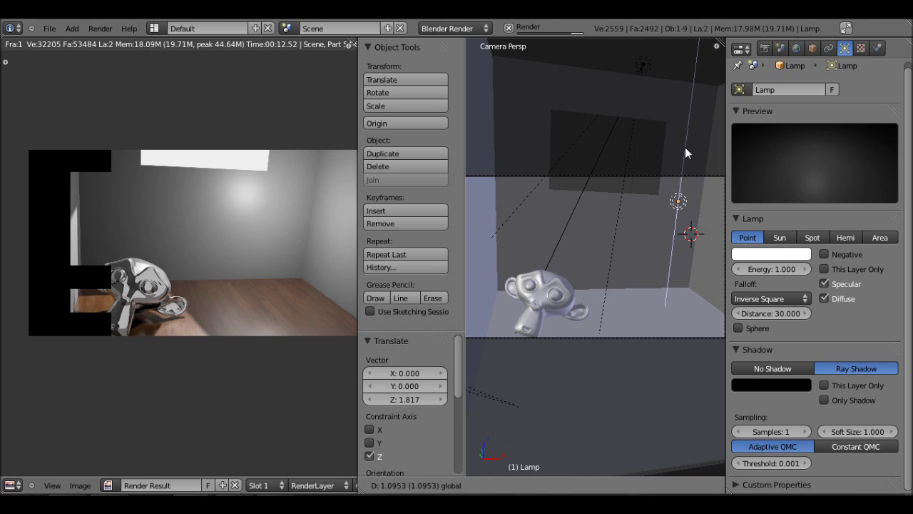
left_click(684, 147)
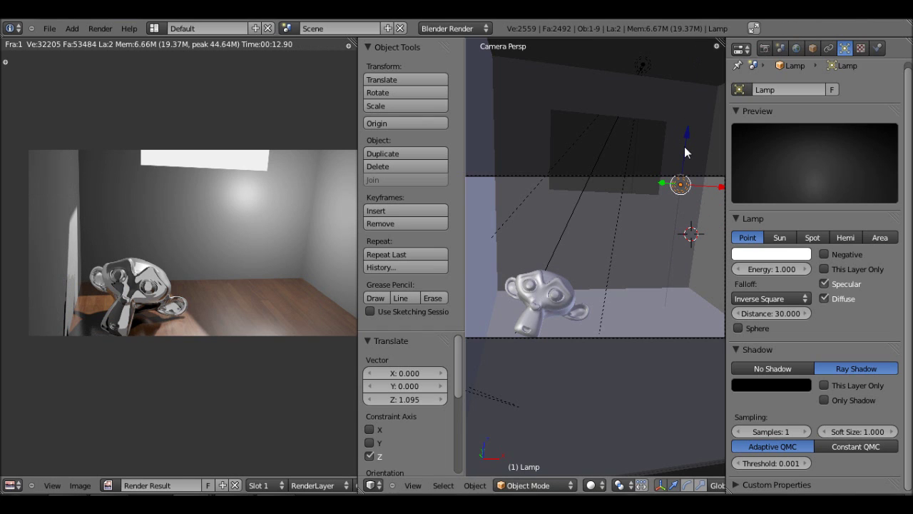
key("g")
key("z")
left_click(691, 124)
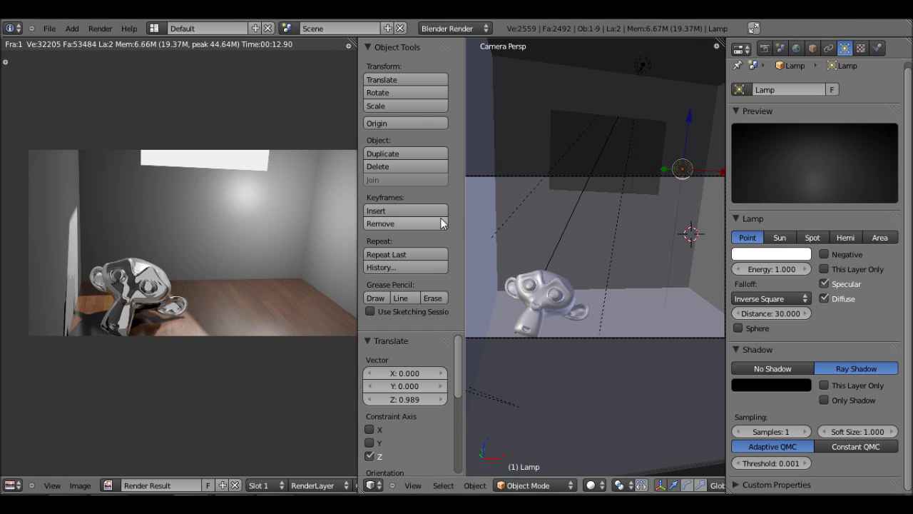
key("g")
key("z")
left_click(681, 120)
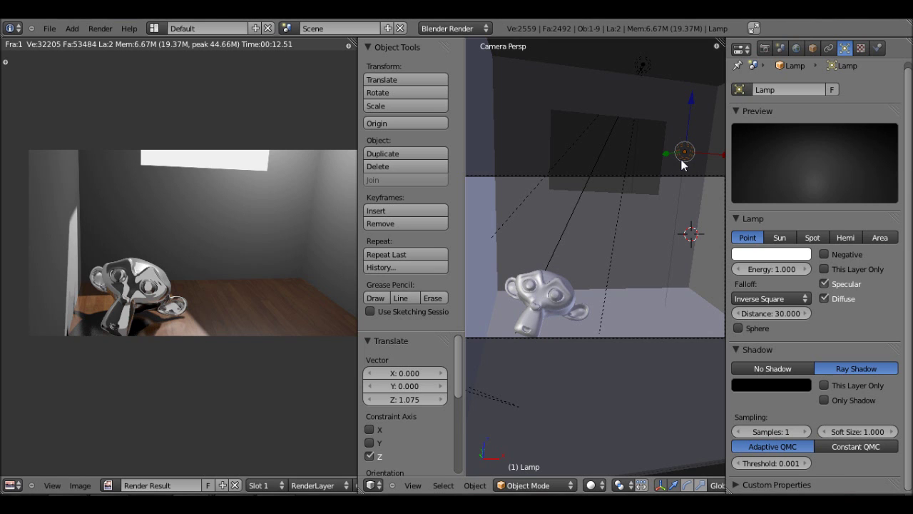
scroll(135, 321, "up", 3)
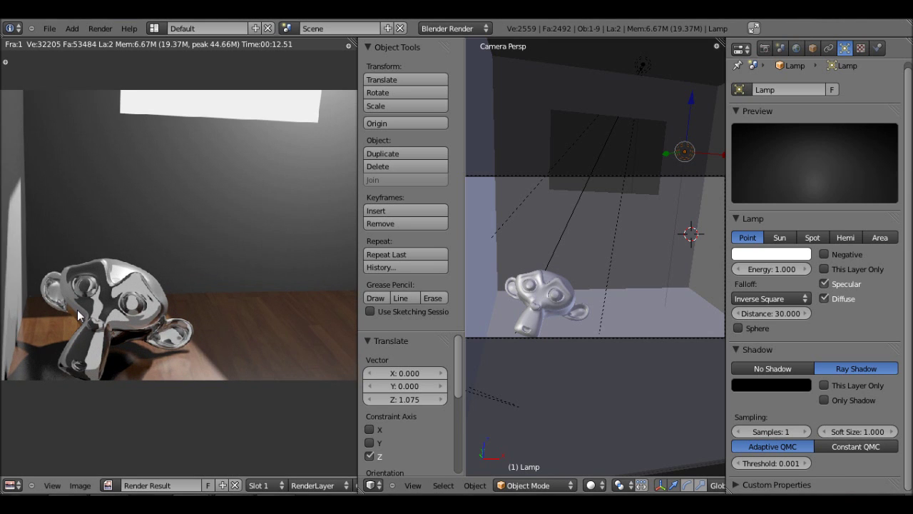
middle_click_drag(136, 321, 225, 324)
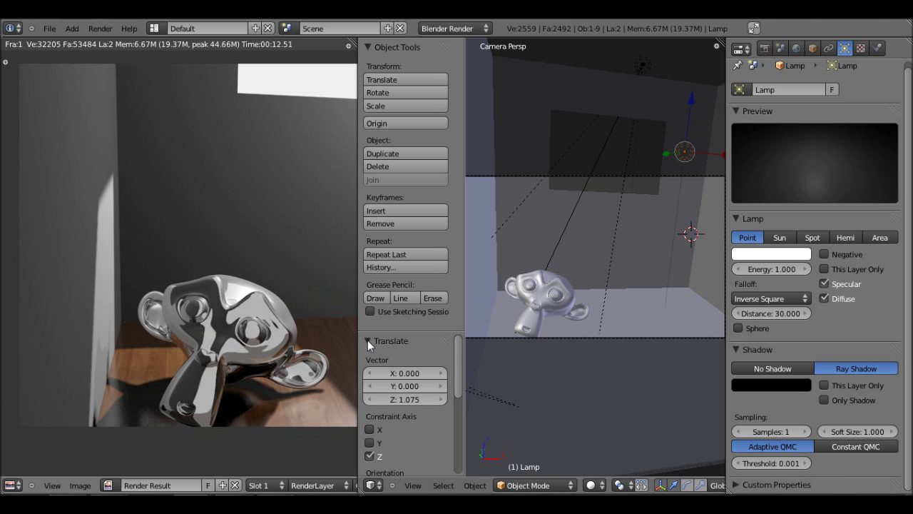
middle_click_drag(339, 334, 39, 326)
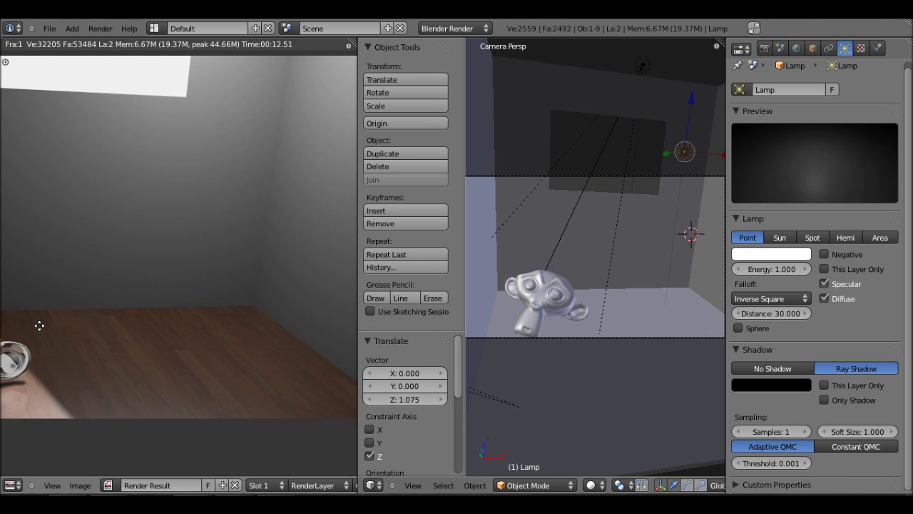
middle_click_drag(39, 325, 292, 316)
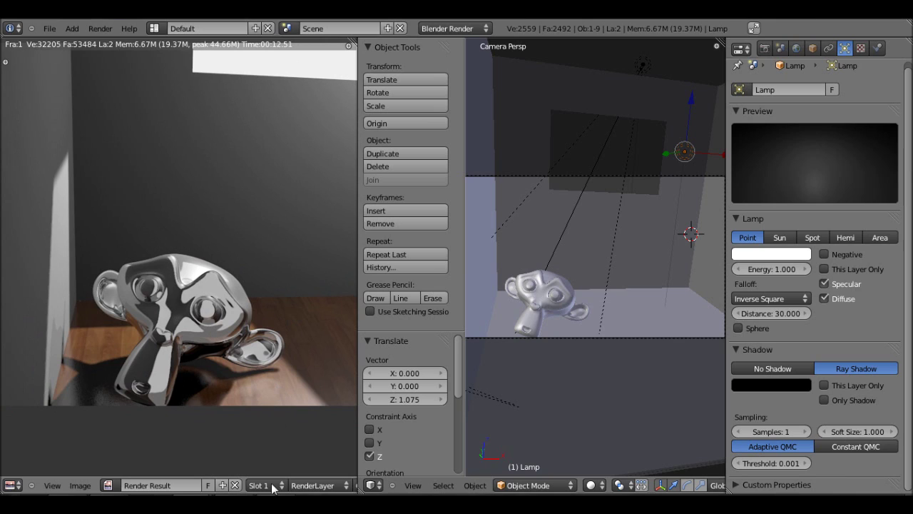
left_click(43, 512)
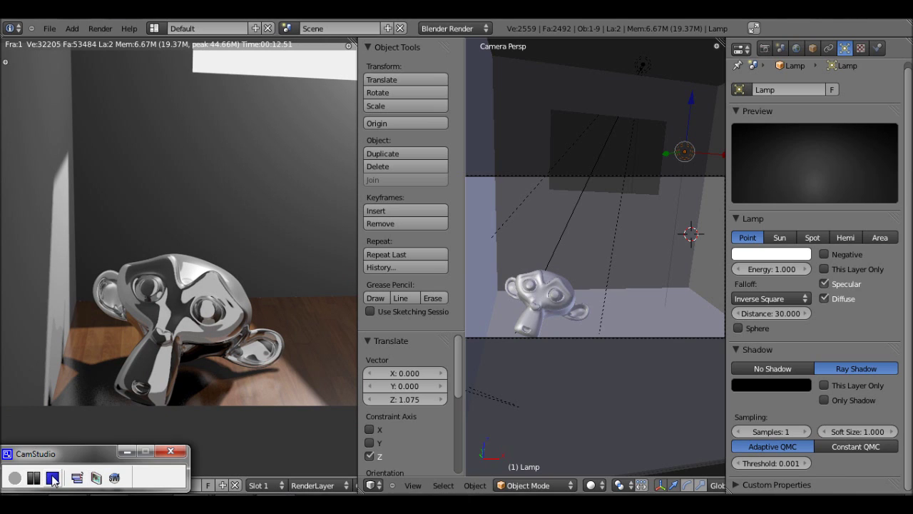